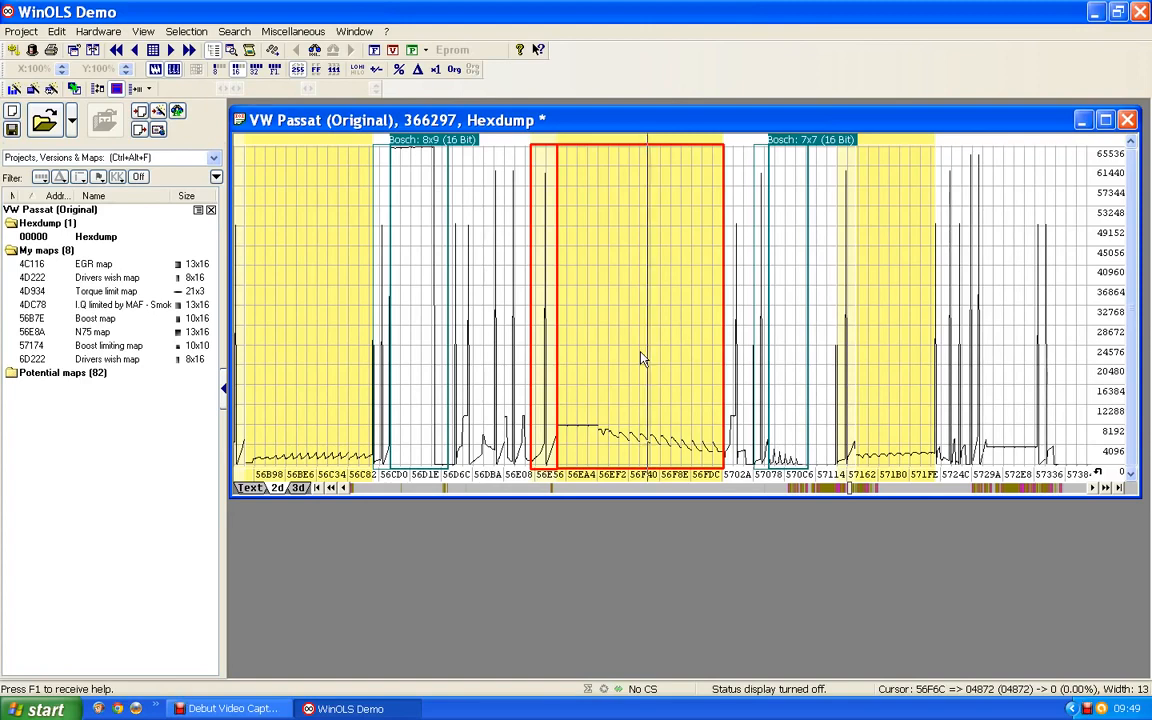
Show the hexdump as text and search it for the decimal value 31455
left_click(584, 357)
left_click(250, 488)
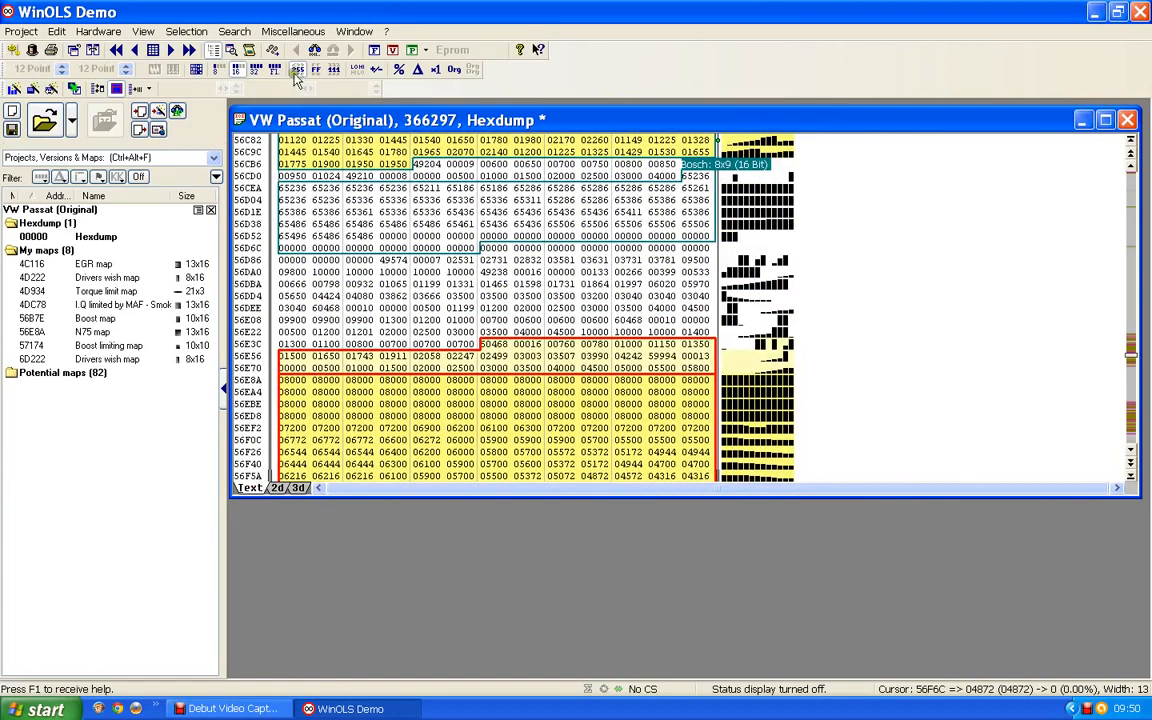
left_click(238, 32)
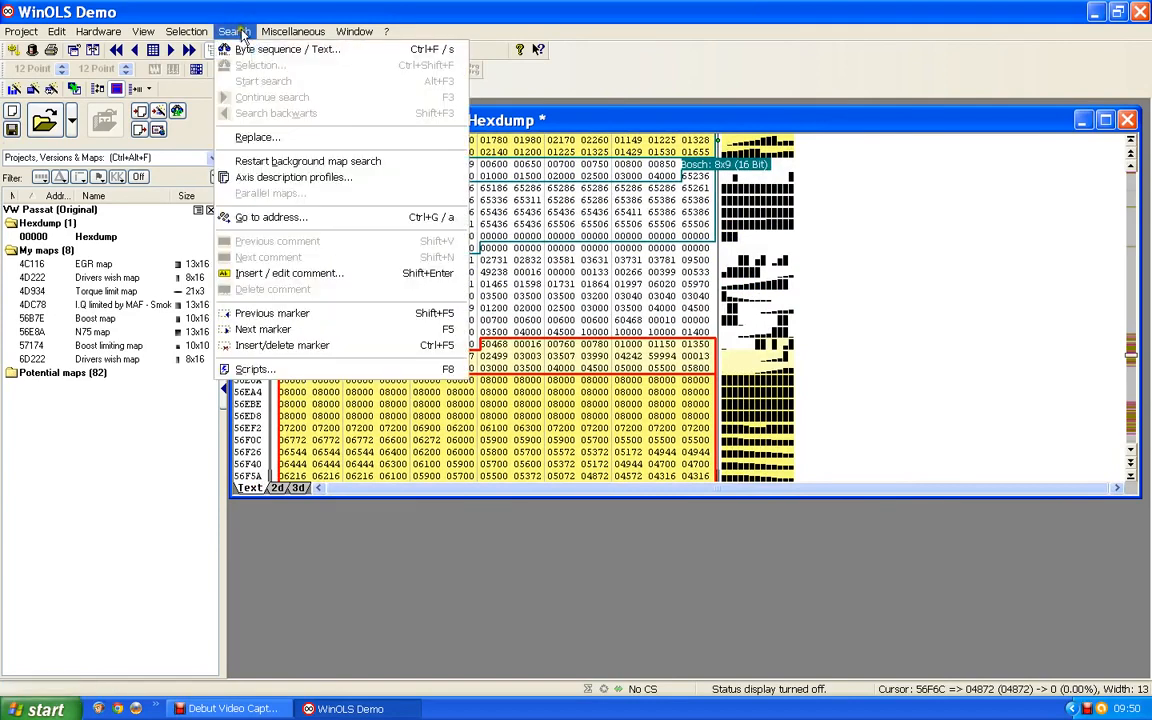
left_click(287, 50)
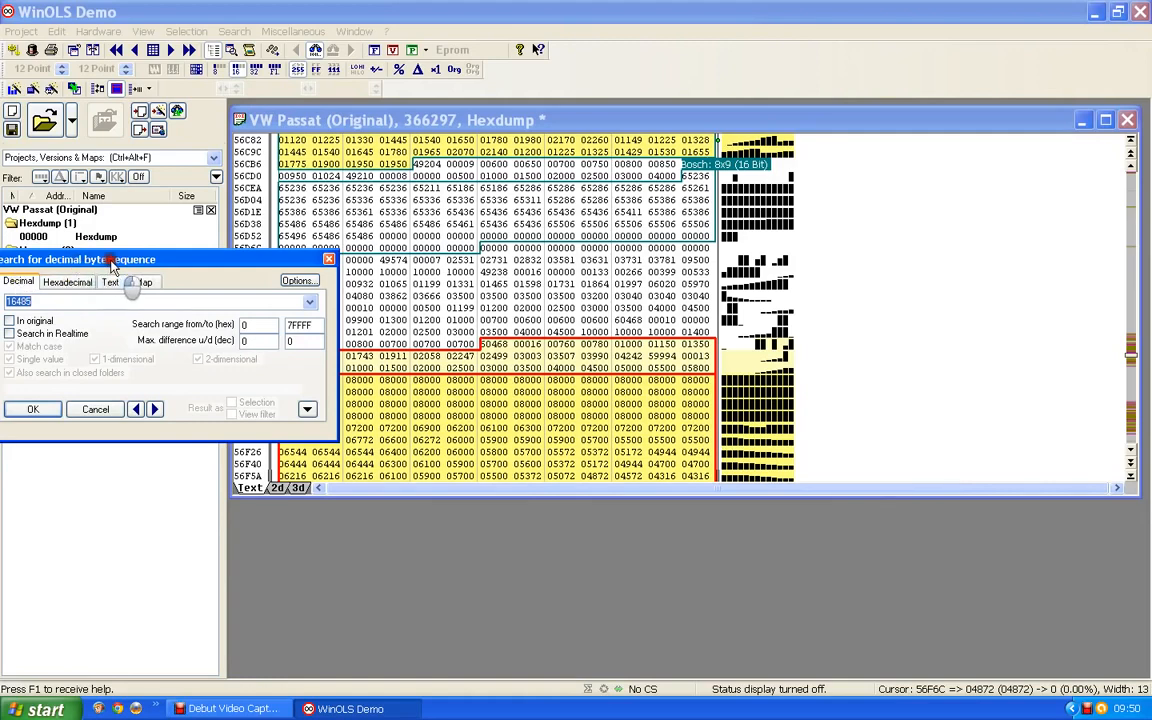
left_click_drag(120, 259, 155, 260)
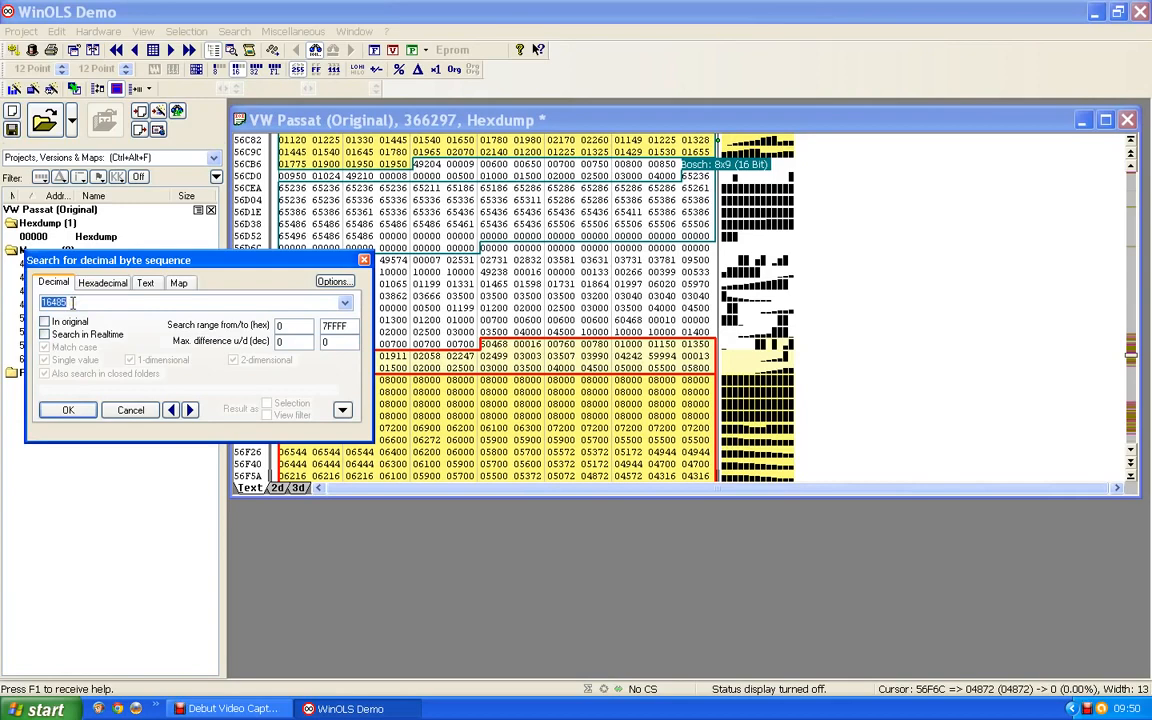
key("BackSpace")
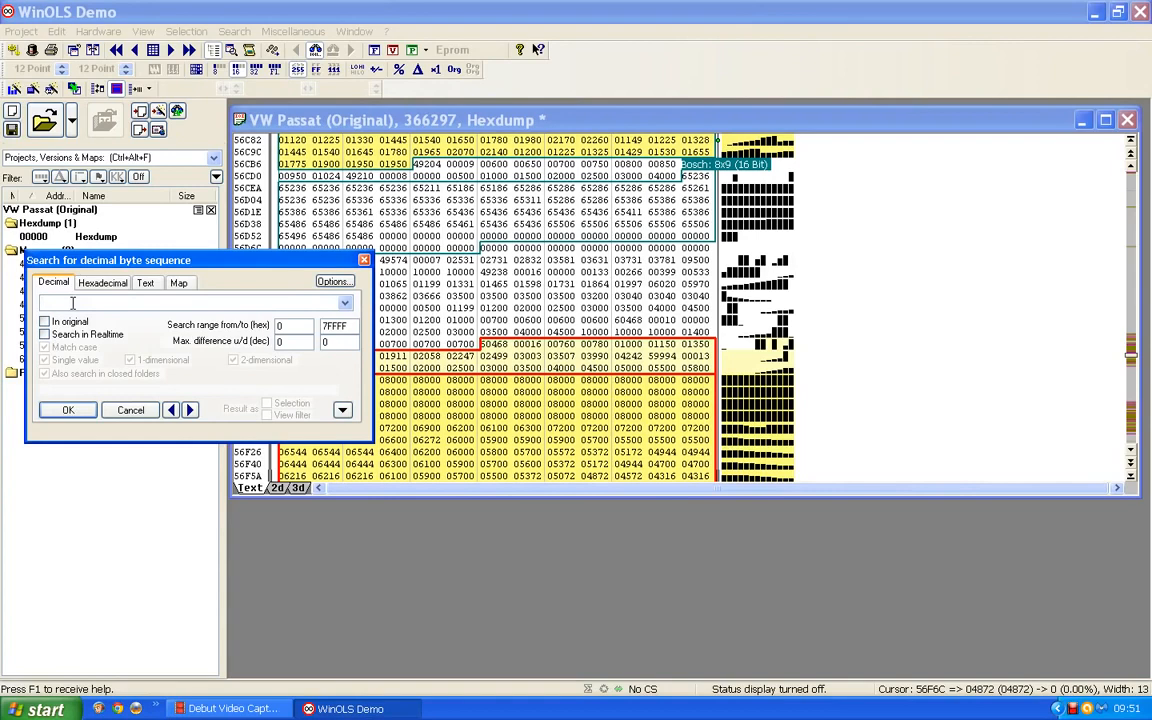
type("31455")
left_click(68, 414)
Step through every match of 31455, continuing from the beginning of the search area, and return to the match at 51D1C
left_click(191, 411)
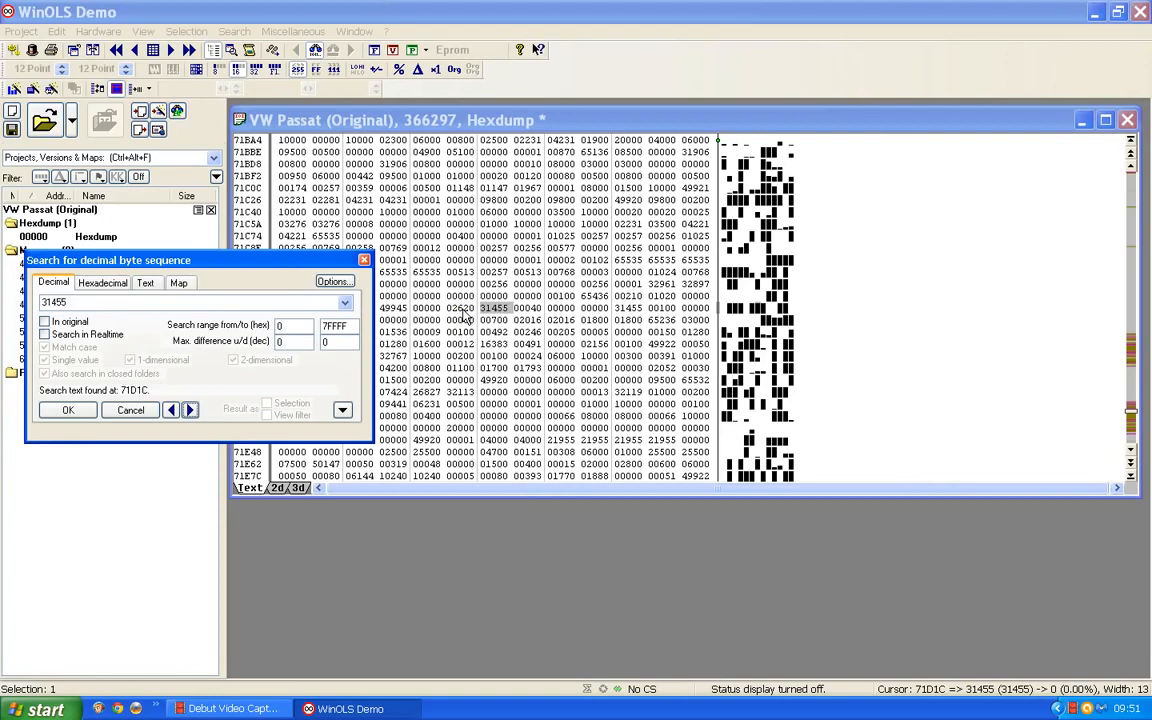
left_click(190, 410)
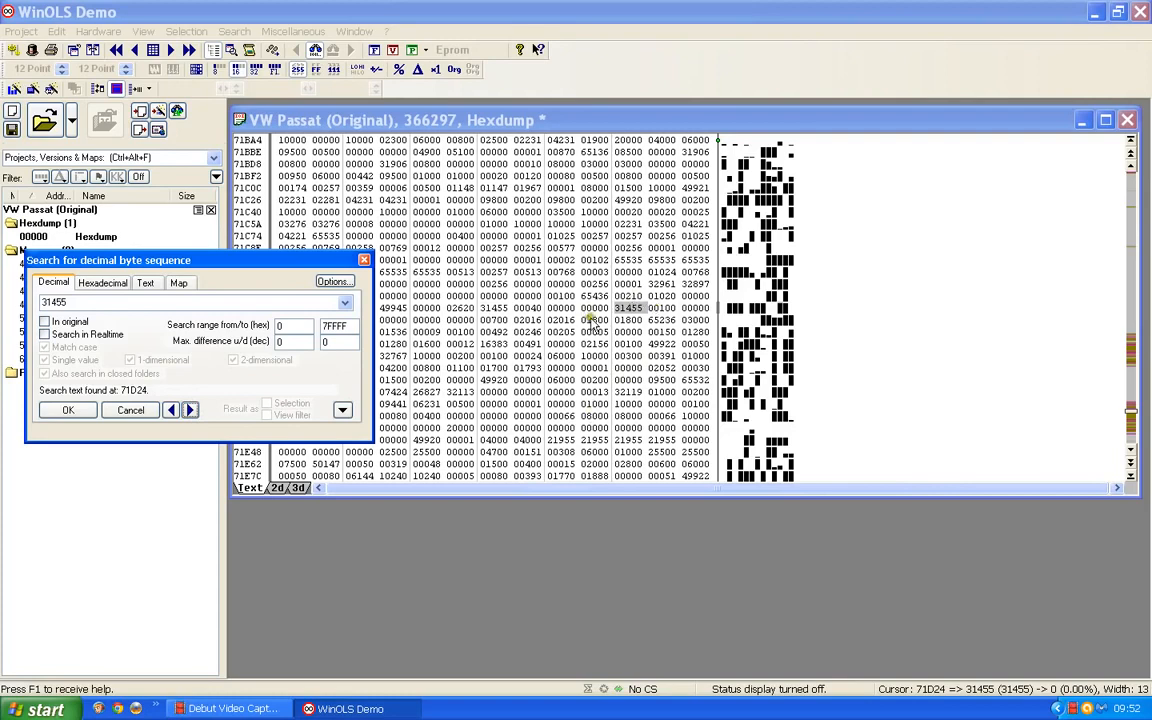
left_click(190, 410)
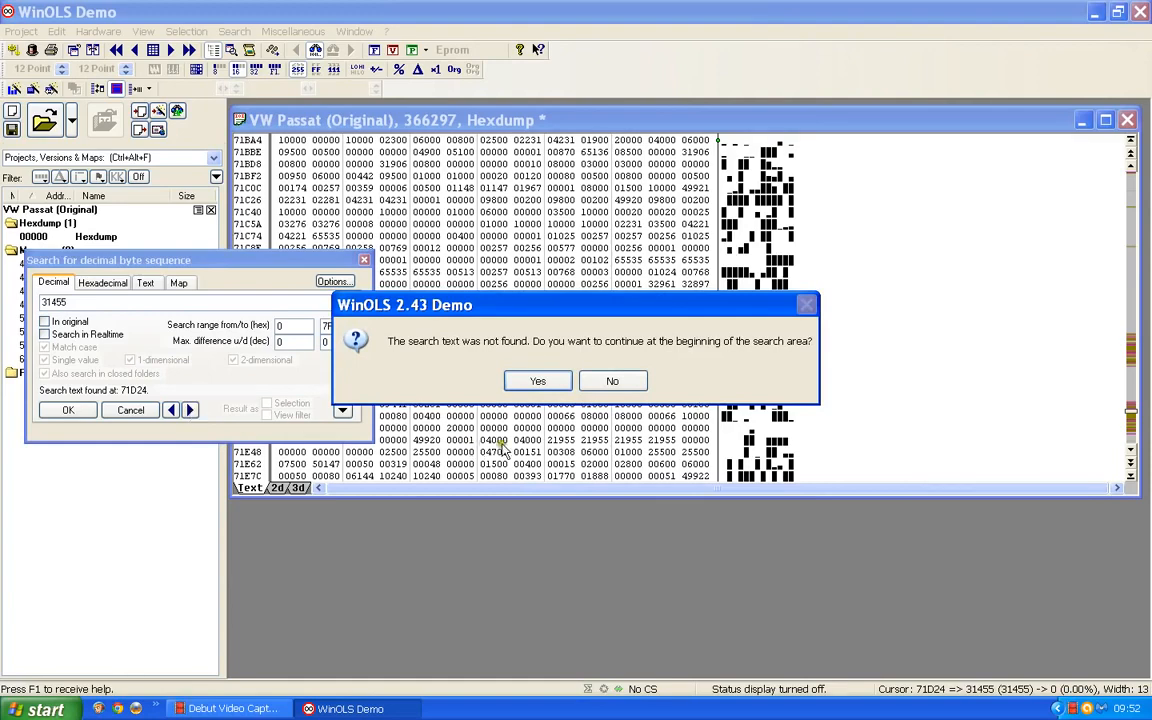
left_click(562, 383)
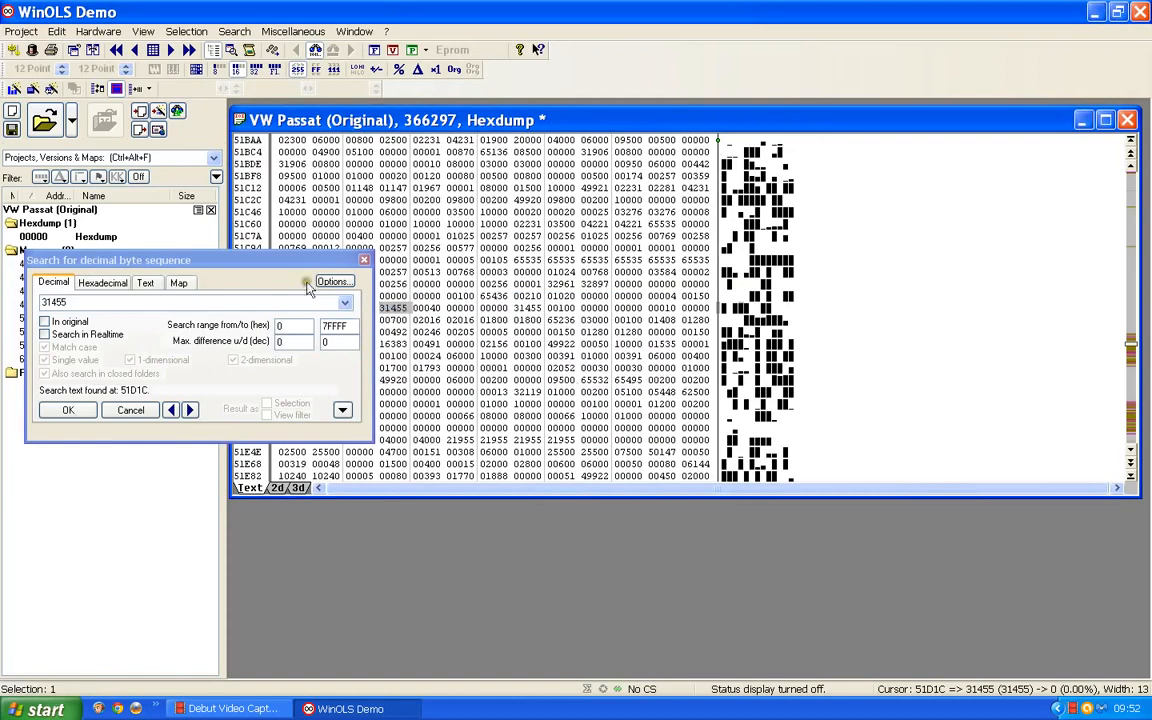
left_click_drag(269, 263, 242, 368)
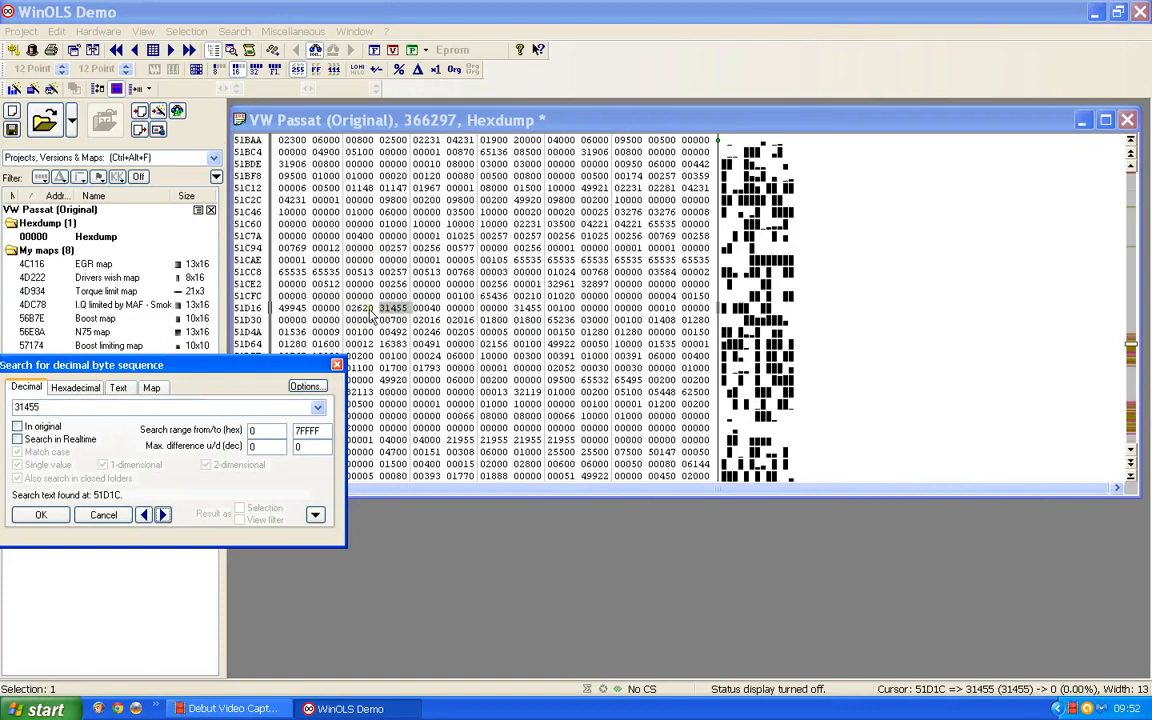
left_click(164, 515)
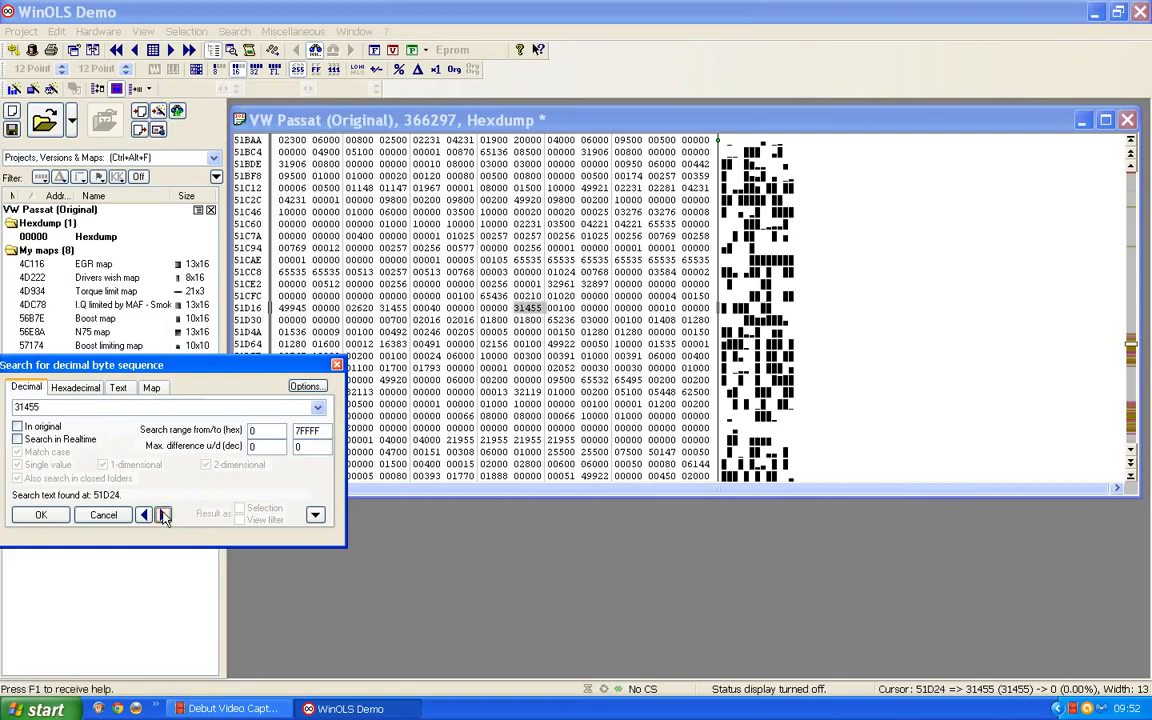
left_click(164, 515)
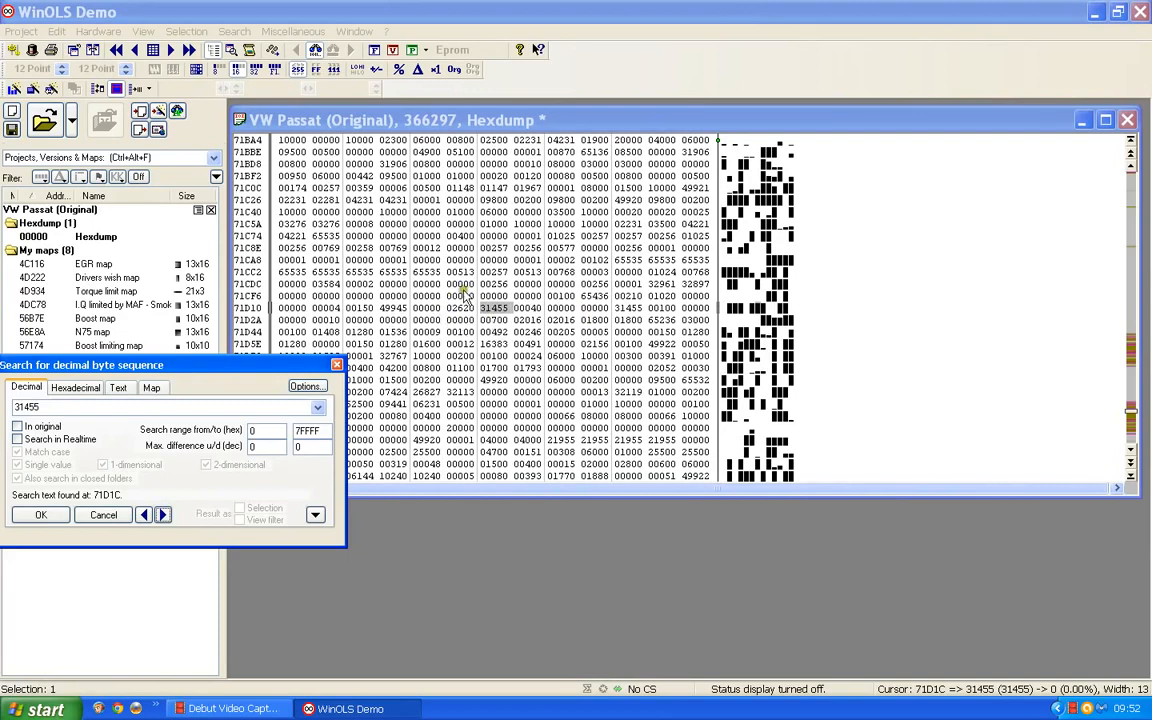
left_click(164, 515)
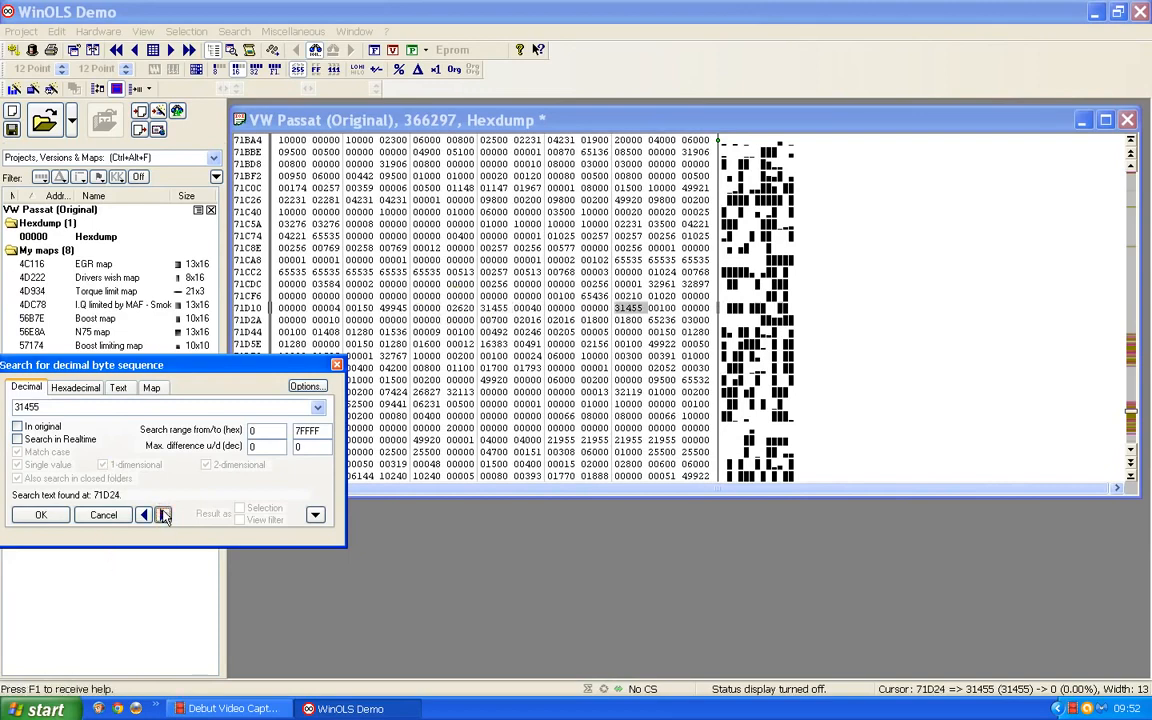
left_click(164, 515)
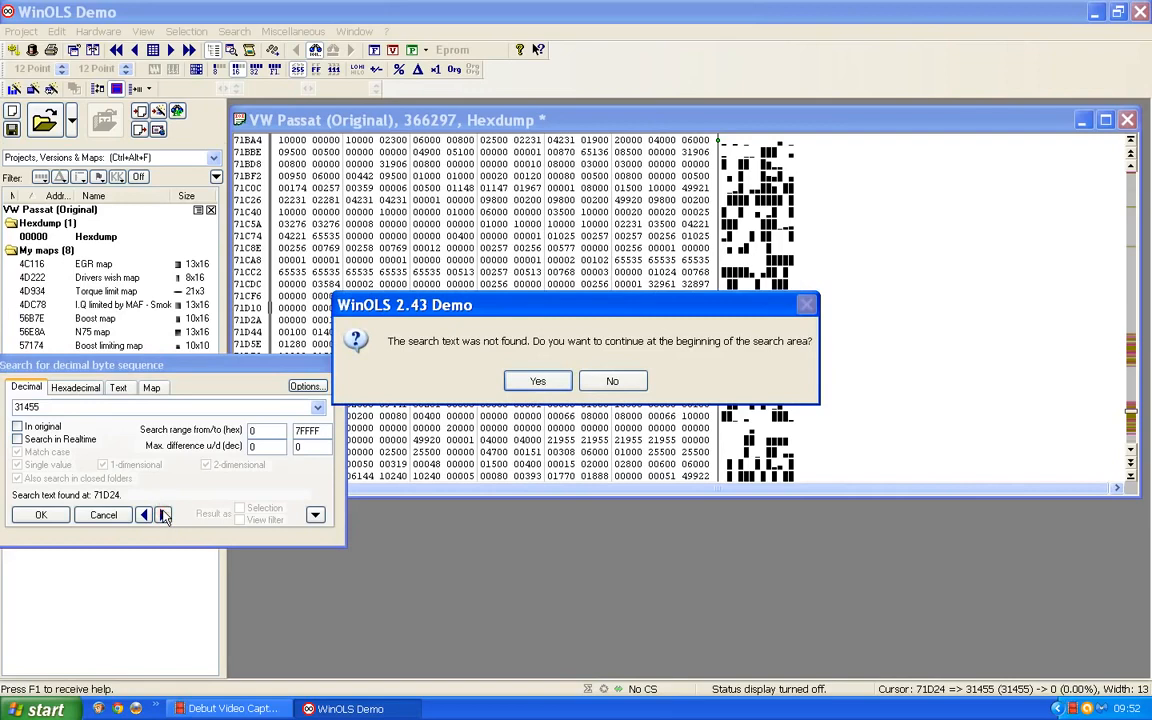
left_click(530, 381)
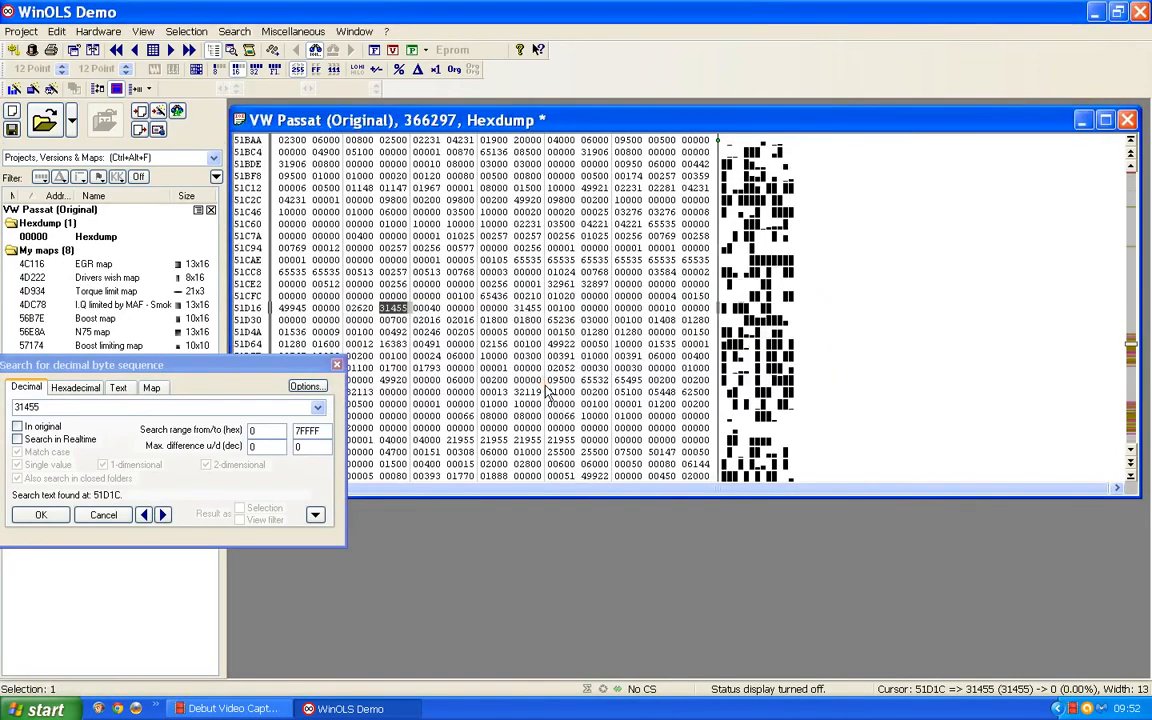
Create a single-value map from the cell at 51D1A, directly before the 31455 match
left_click(360, 309)
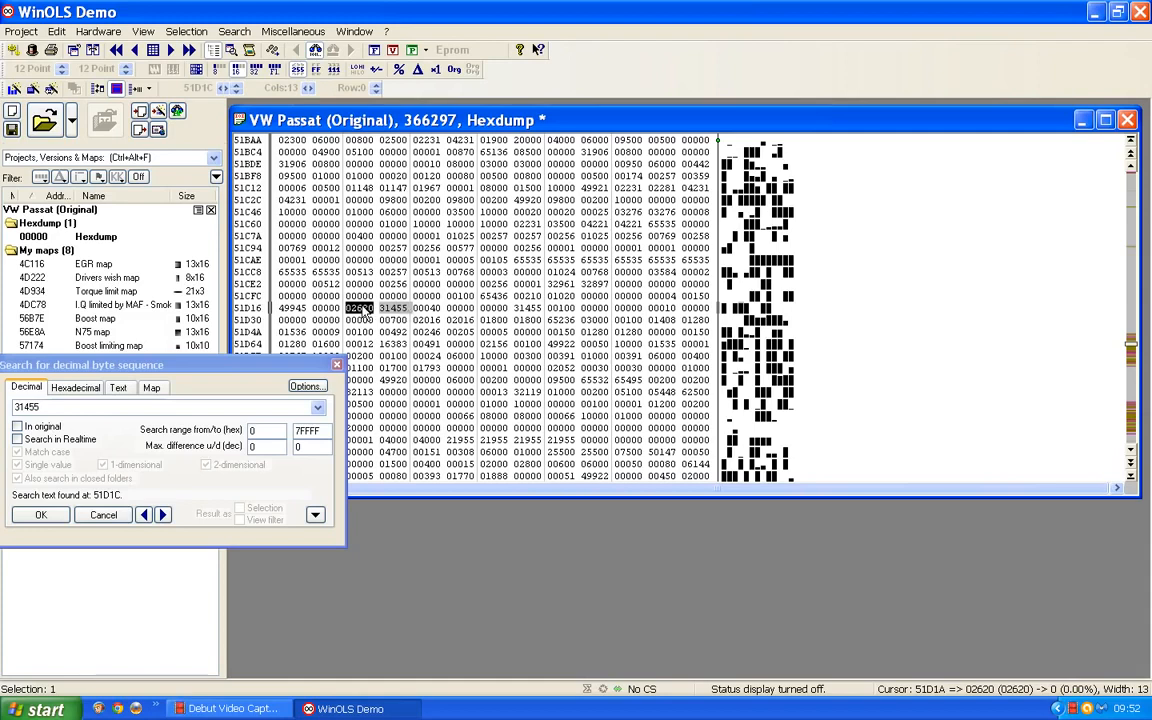
left_click(365, 312)
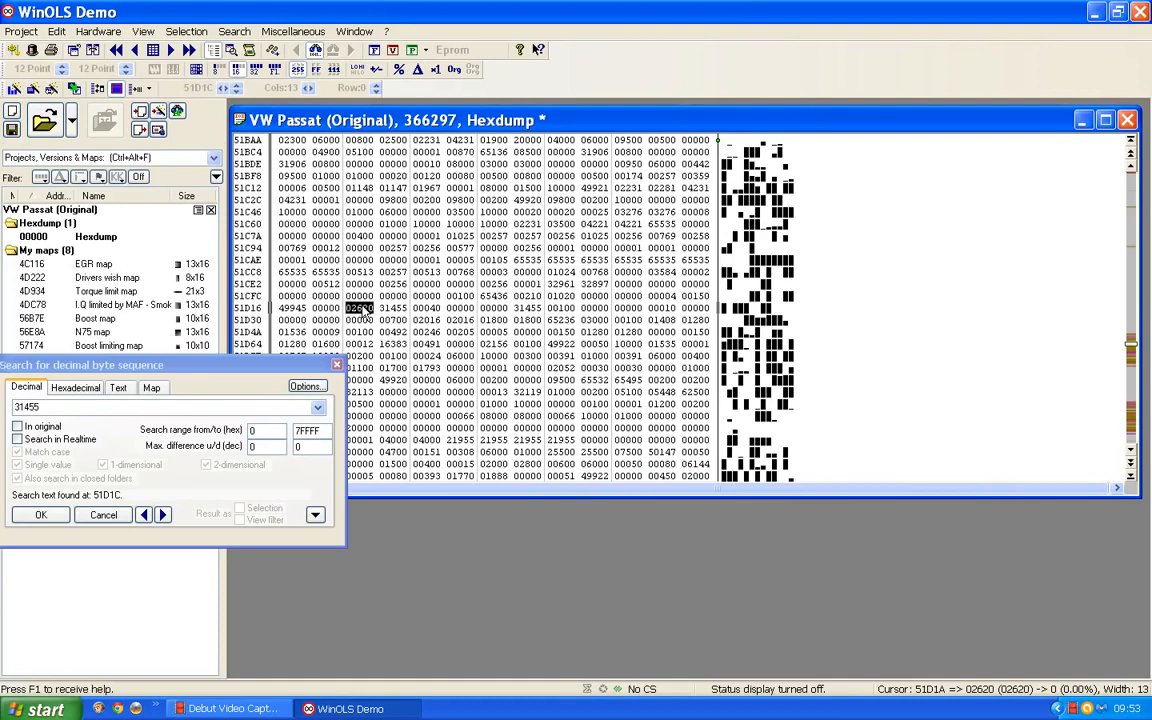
key("shift+Right")
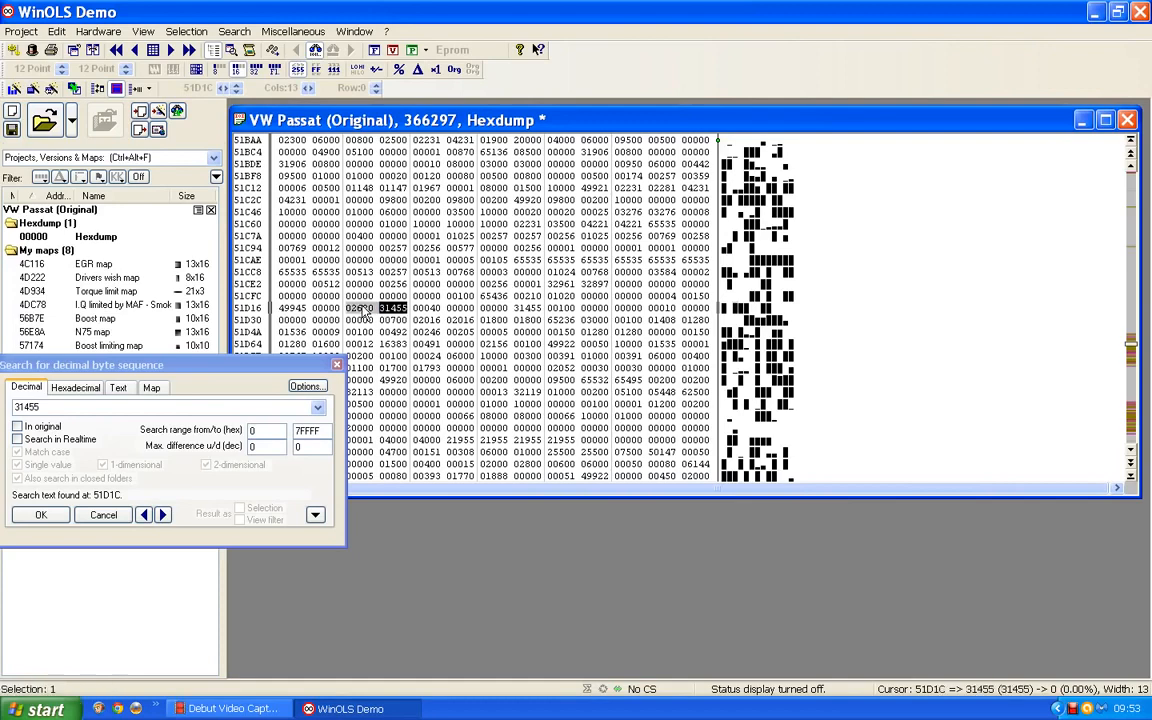
left_click(187, 32)
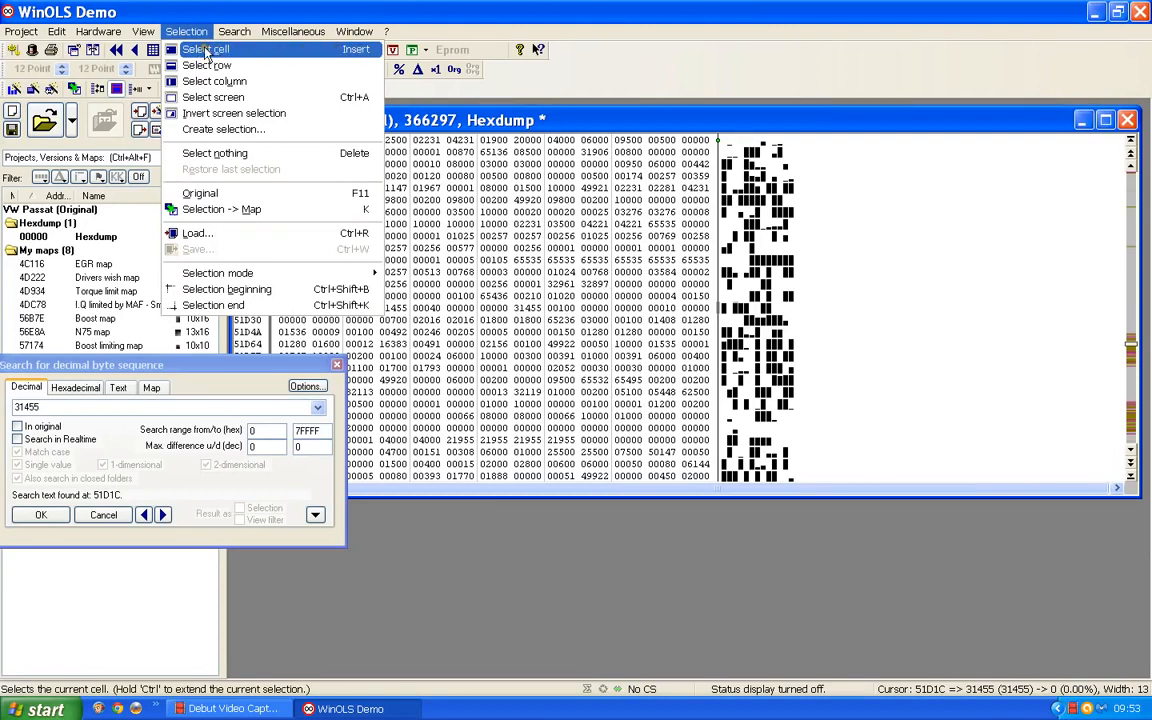
left_click(525, 600)
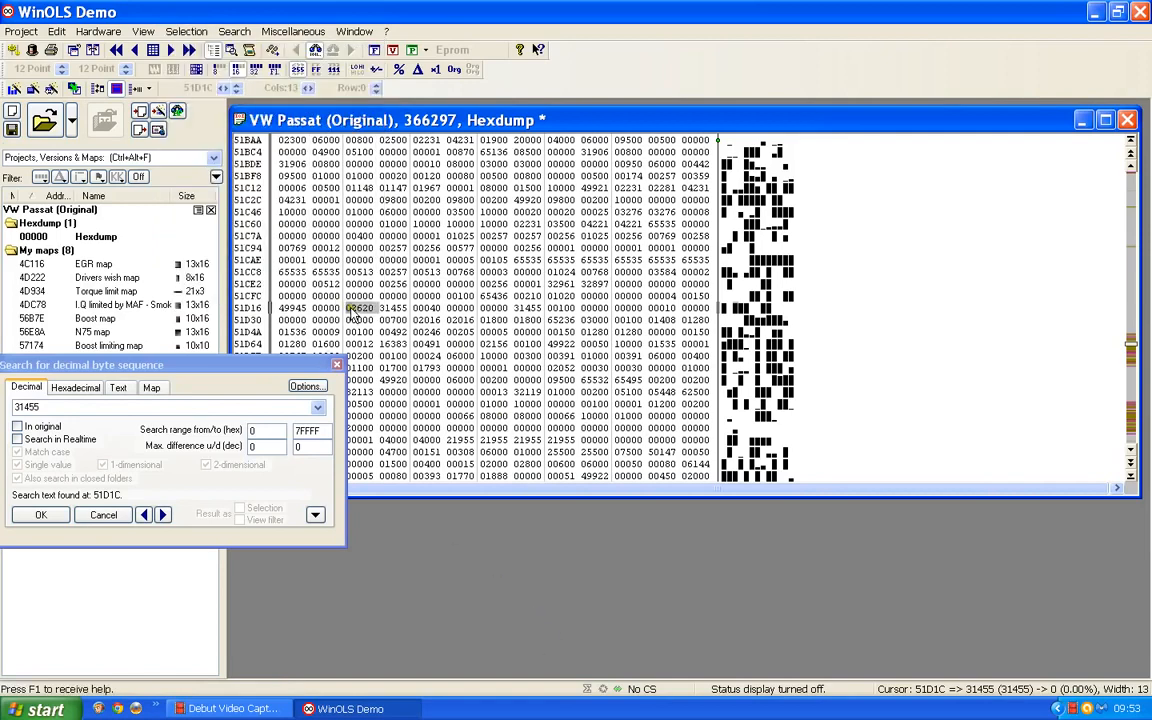
left_click(175, 36)
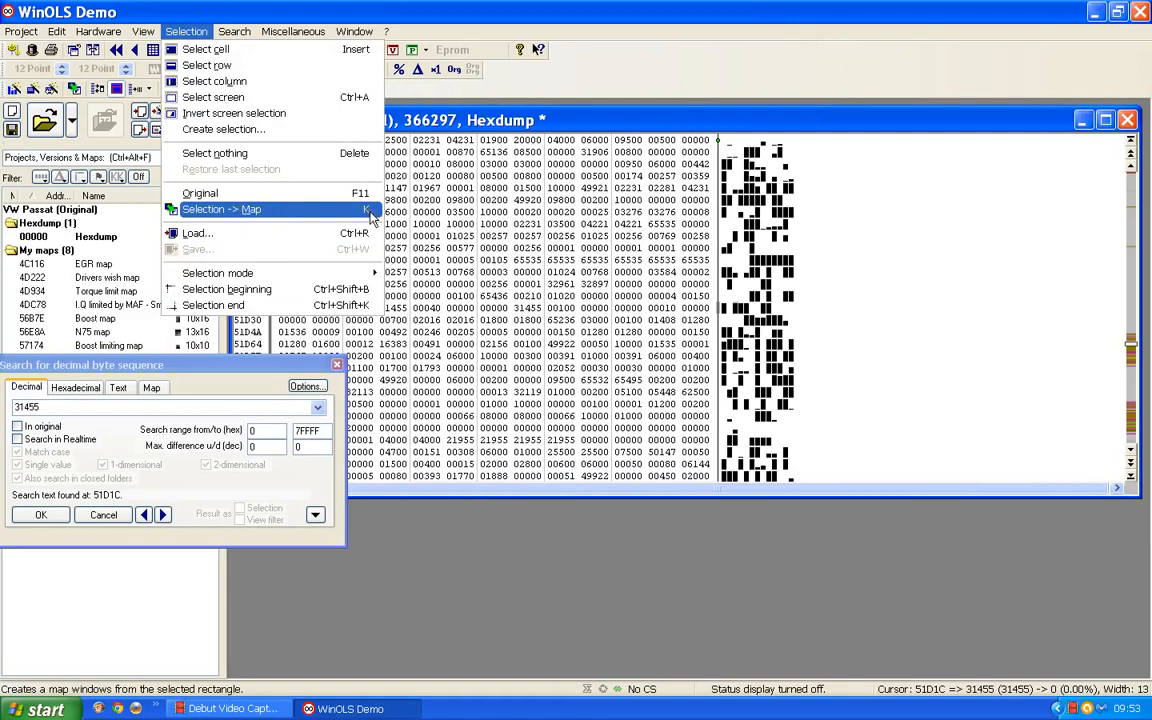
left_click(465, 659)
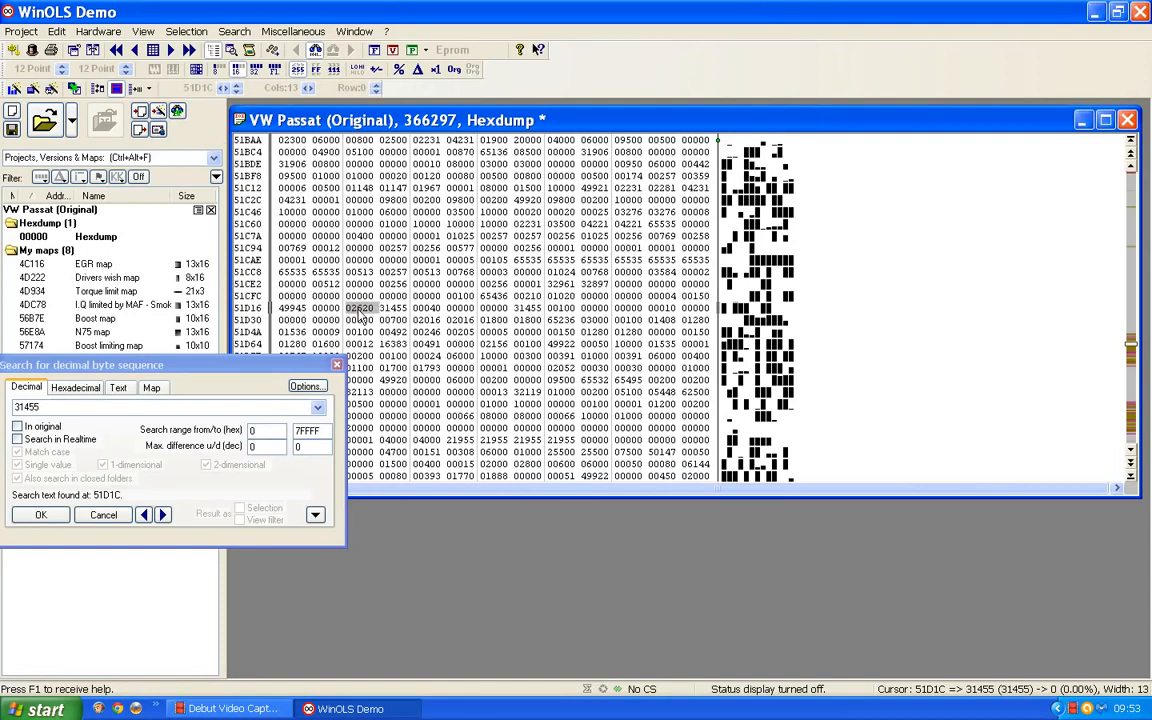
key("k")
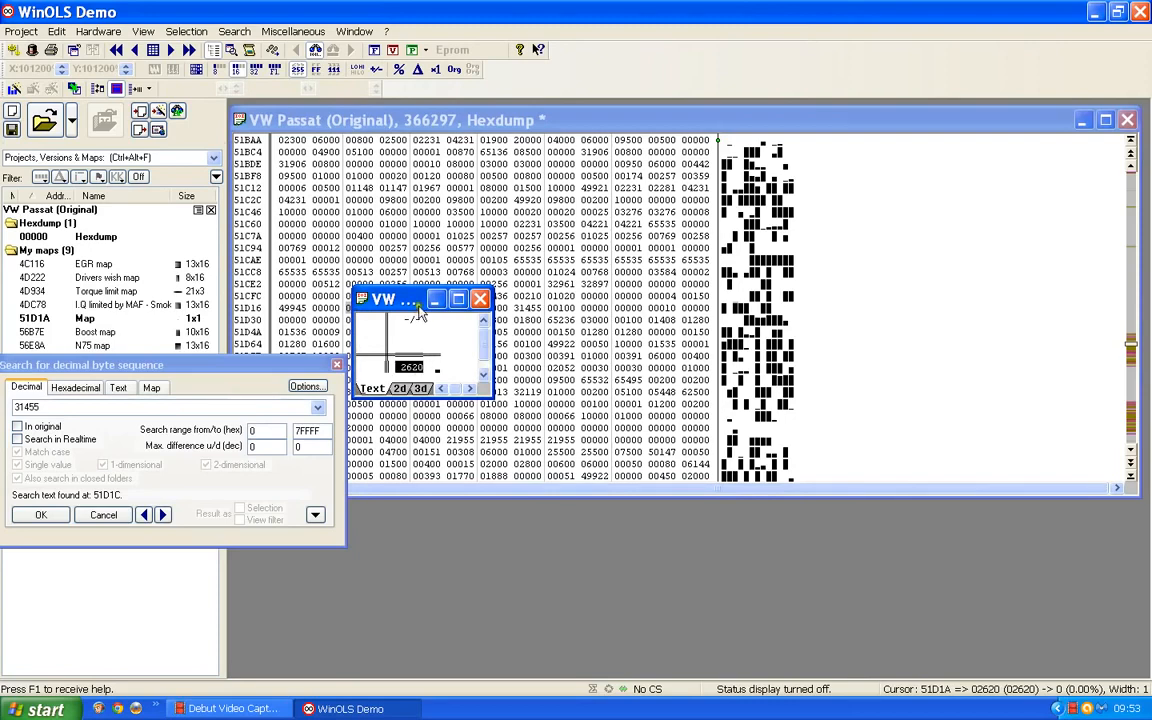
Name the map at 51D1A SVBL, describe it as "air pressure limit" with millibar as its unit, and close its window
double_click(420, 343)
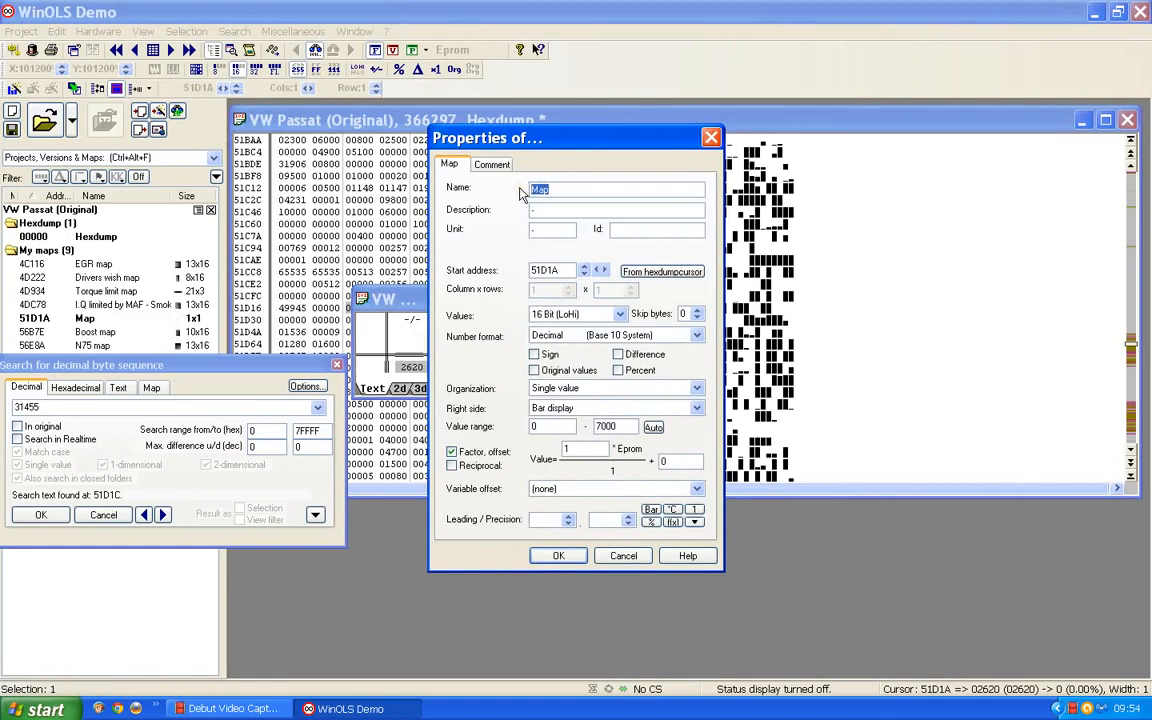
type("SVBL")
left_click(532, 210)
type("air pre")
type("ssure lim")
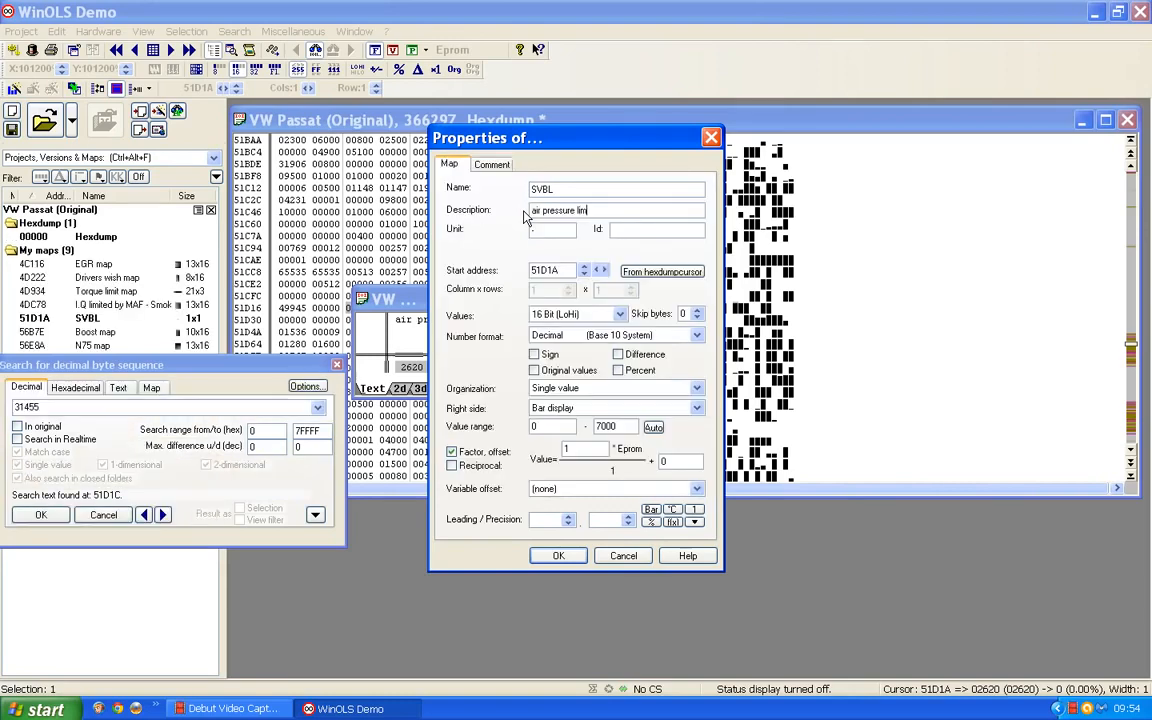
type("it")
left_click(535, 230)
type("mbars")
left_click(557, 556)
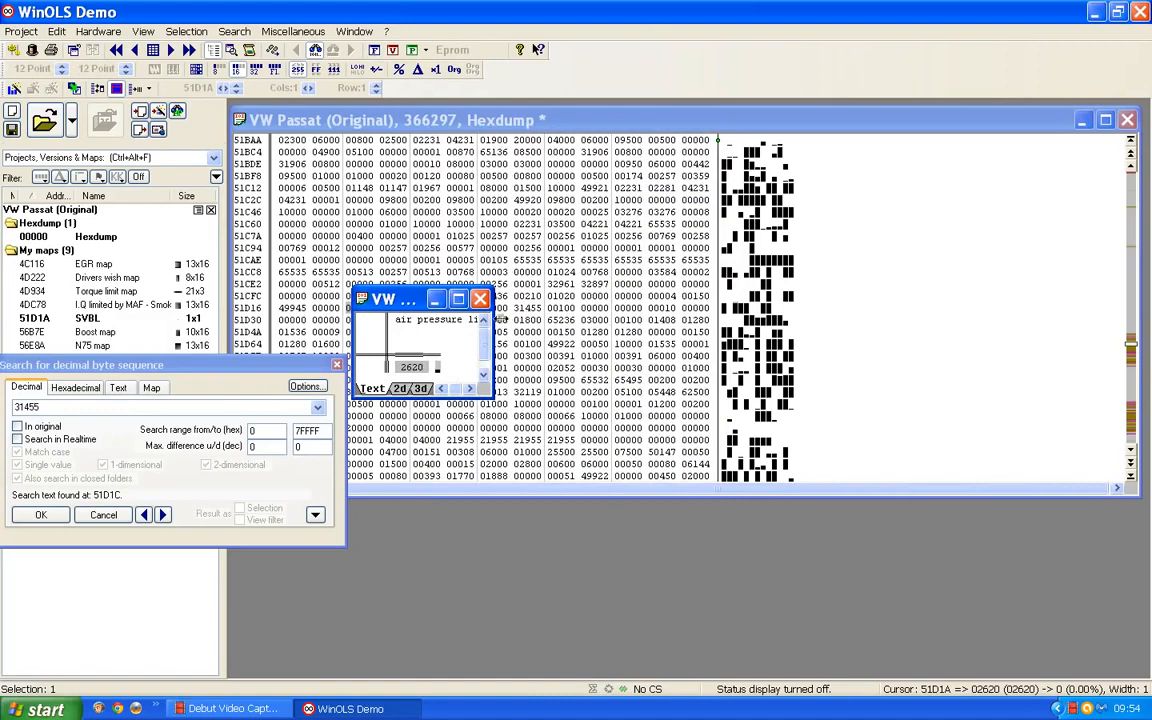
left_click(481, 300)
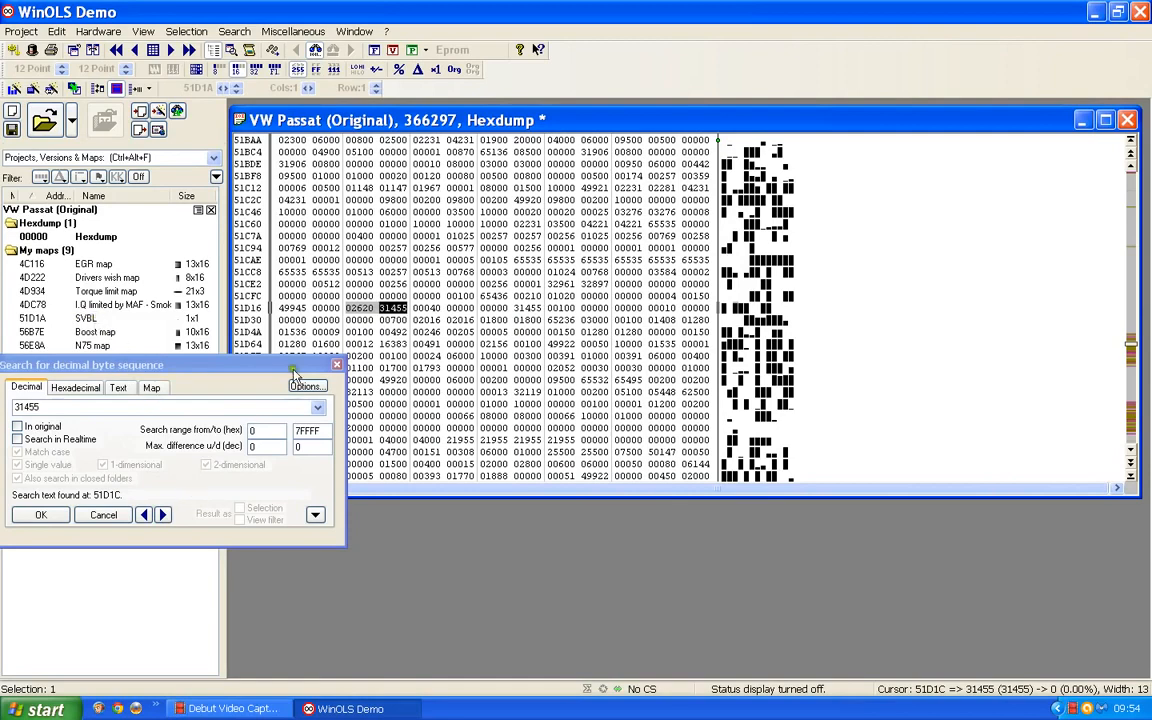
Go to the 31455 match at 71D1C and create a single-value map from the cell directly before it
left_click(163, 515)
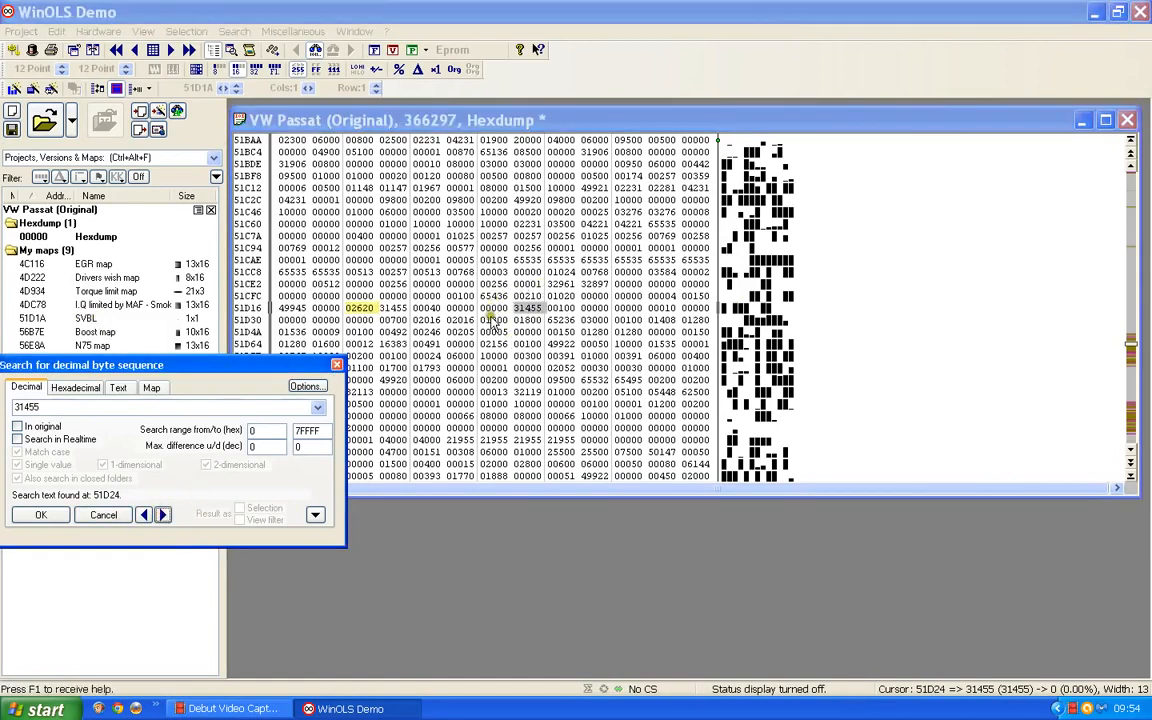
left_click(163, 515)
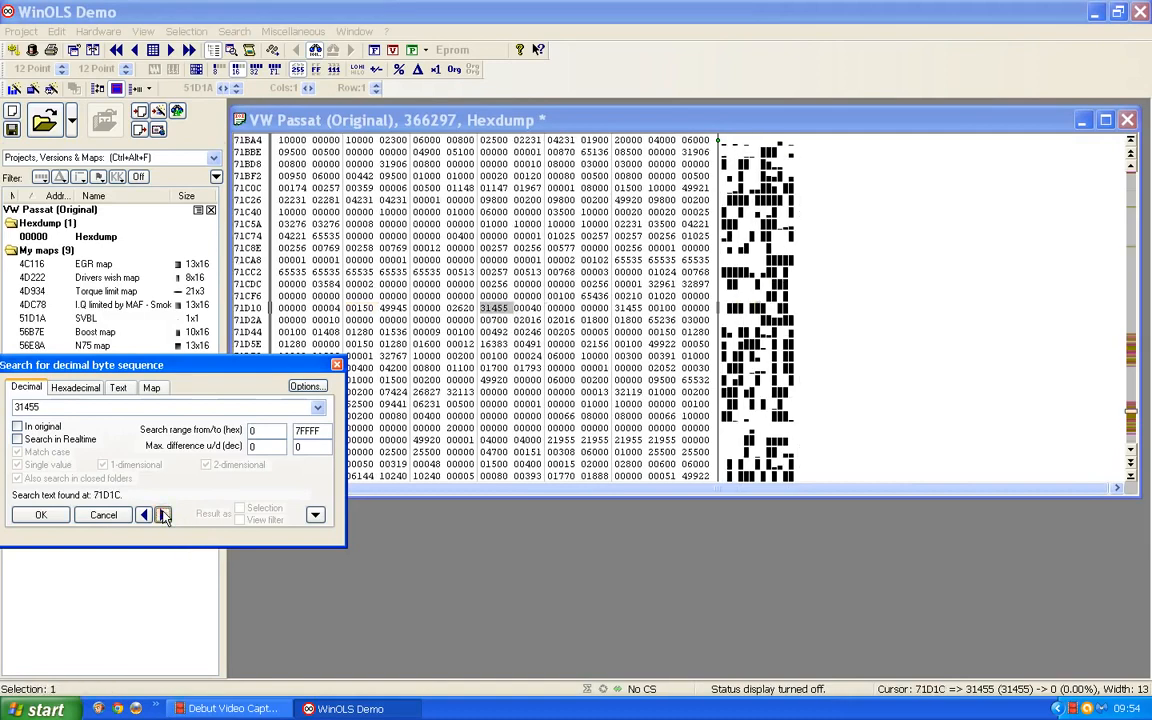
left_click(460, 309)
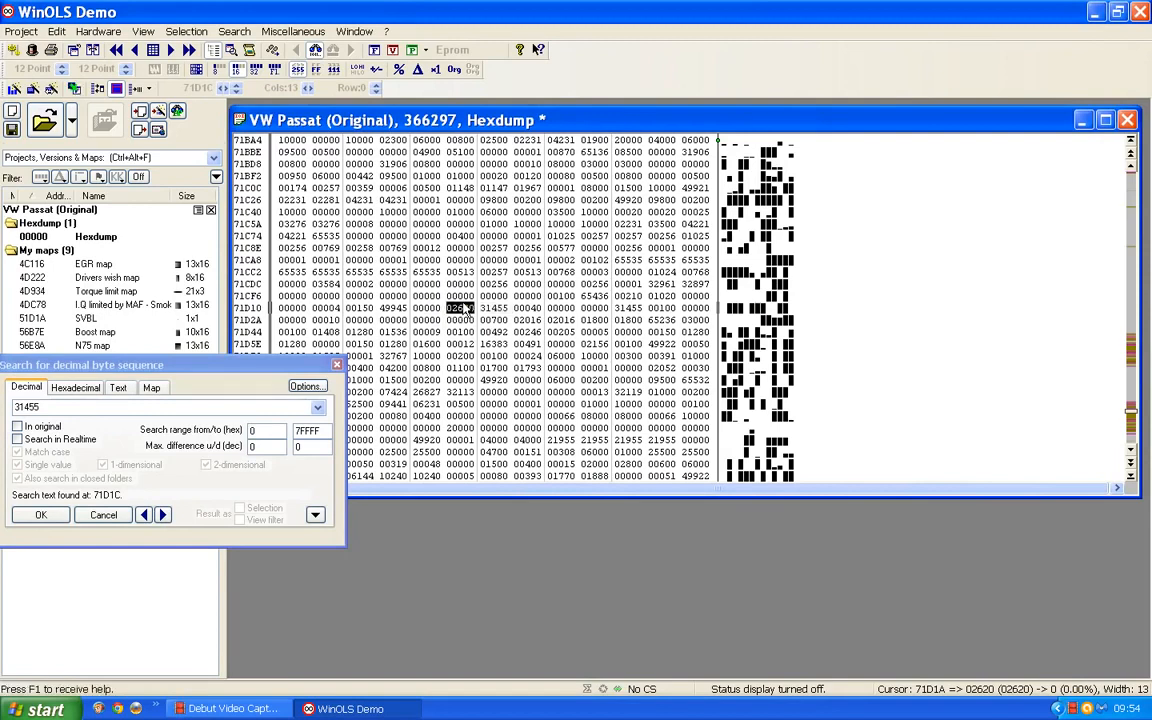
key("shift+Right")
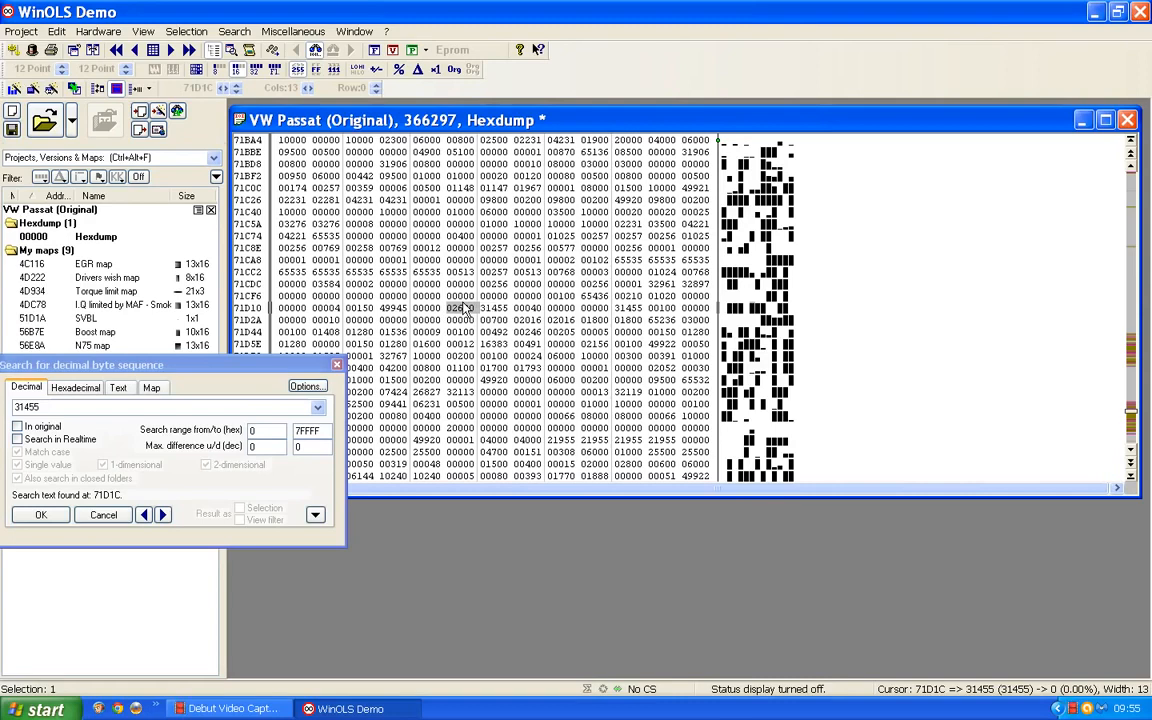
key("k")
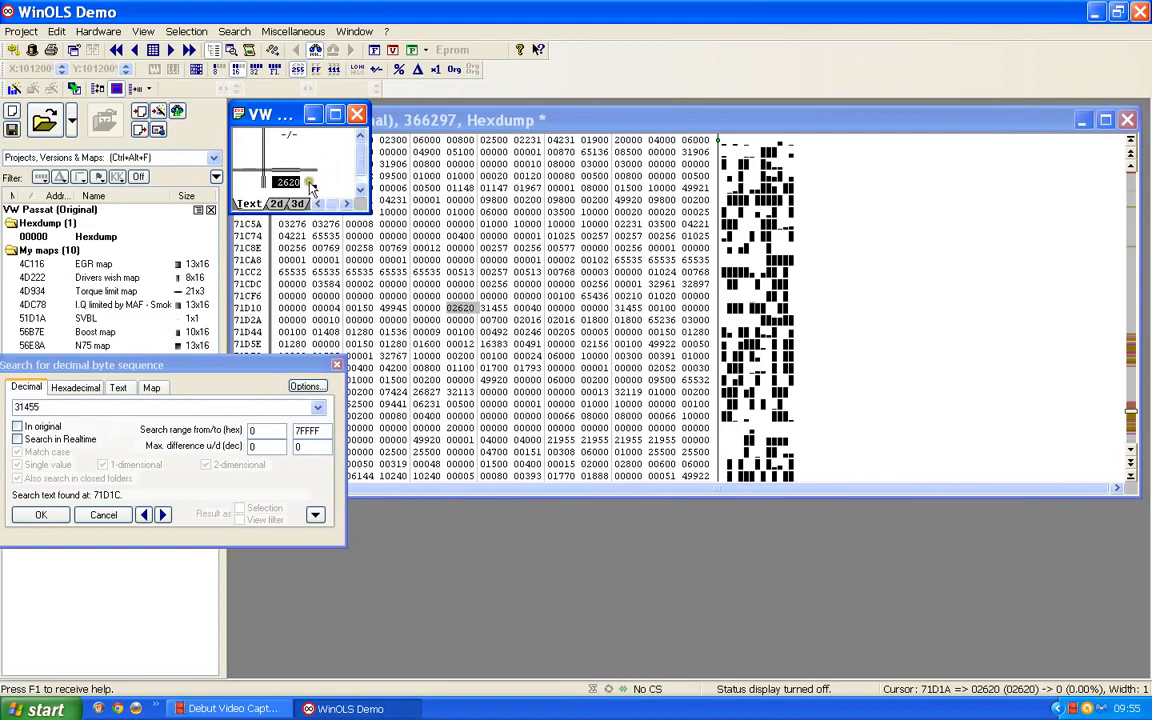
Name the map at 71D1A SVBL, describe it as "air pressure limit" and set its unit to mbar
double_click(310, 187)
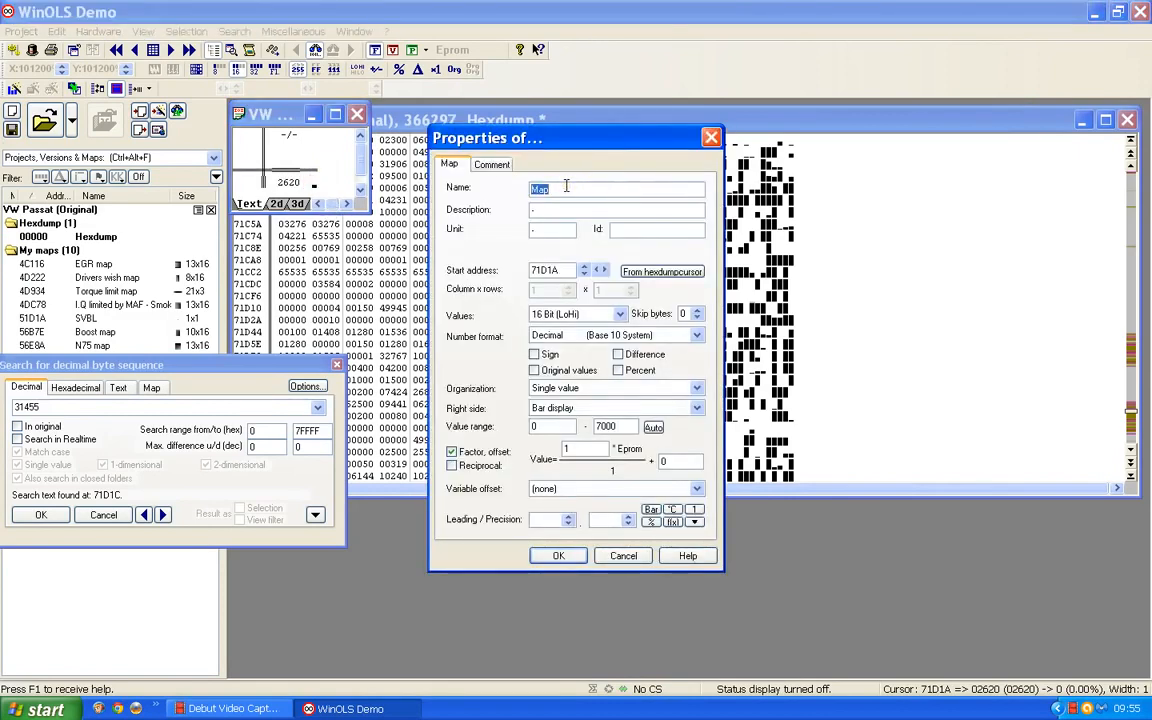
type("SVBL")
left_click(522, 211)
type("air pre")
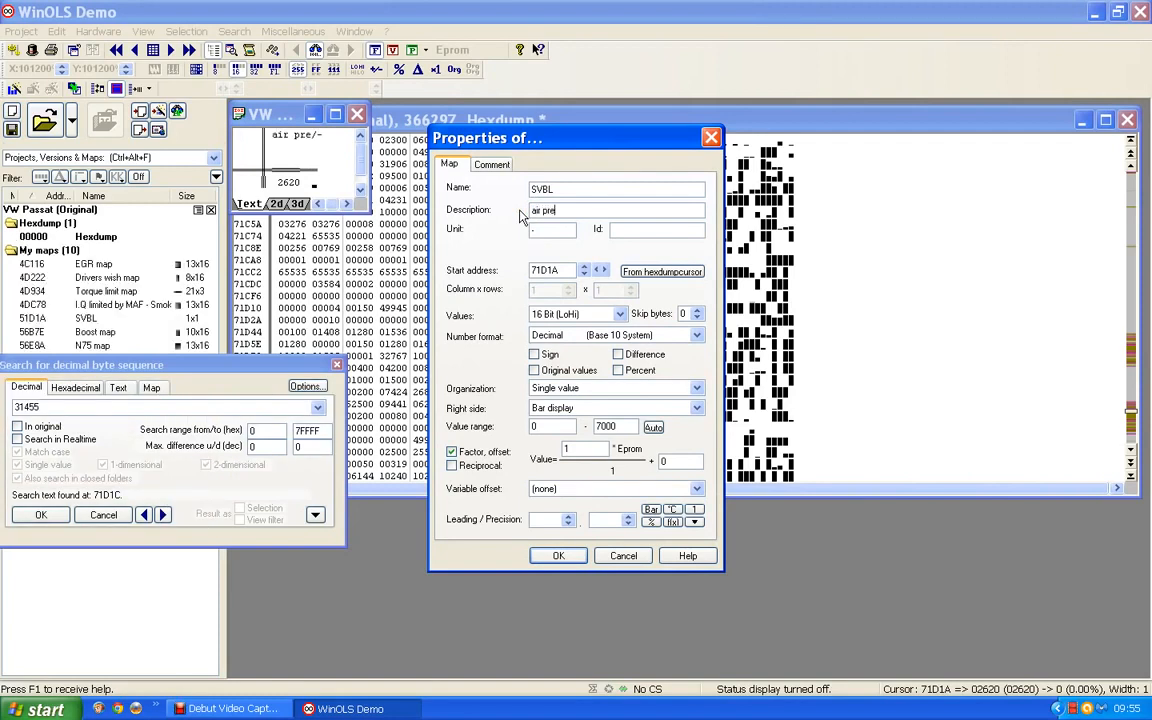
type("ssure limit")
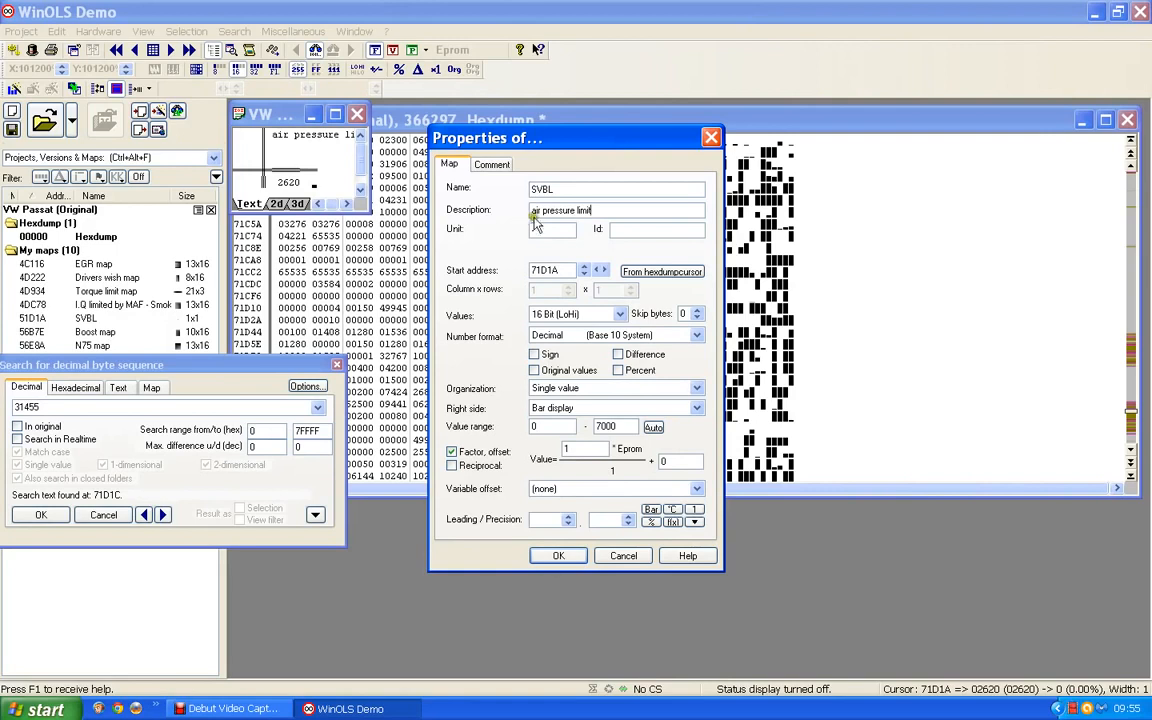
left_click_drag(538, 230, 511, 230)
type("mbars")
left_click(558, 555)
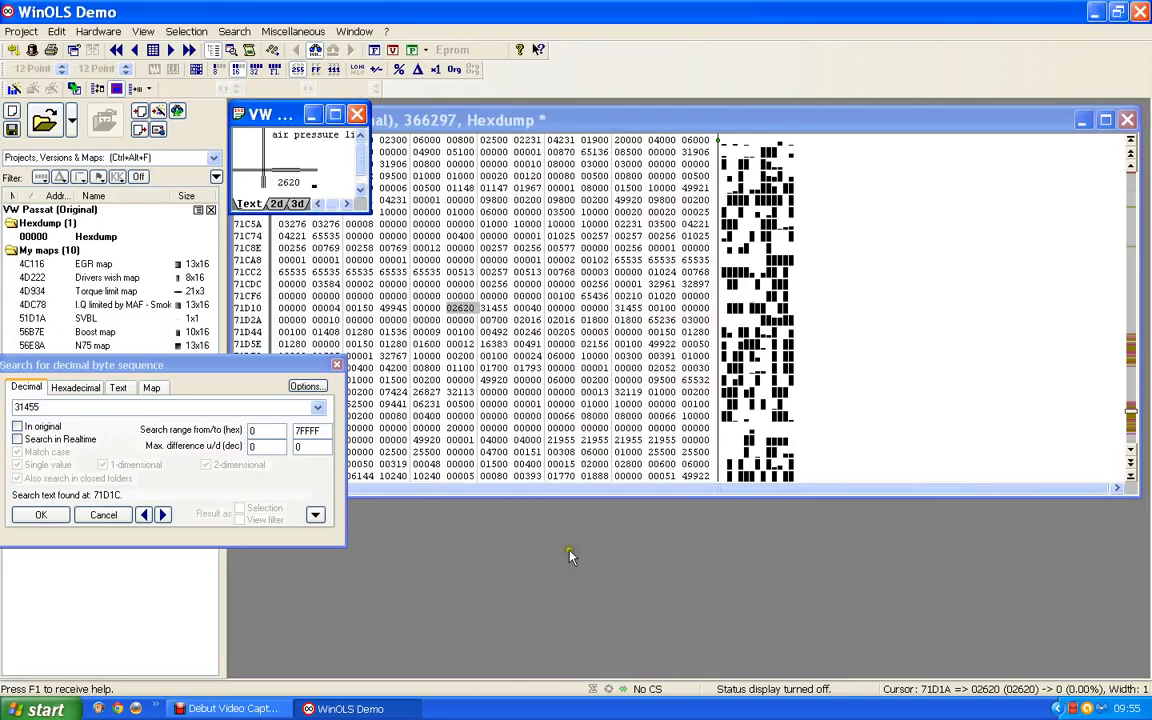
Close the window of the map at 71D1A and search the whole hexdump for the decimal value 32043, continuing from the beginning
left_click(355, 118)
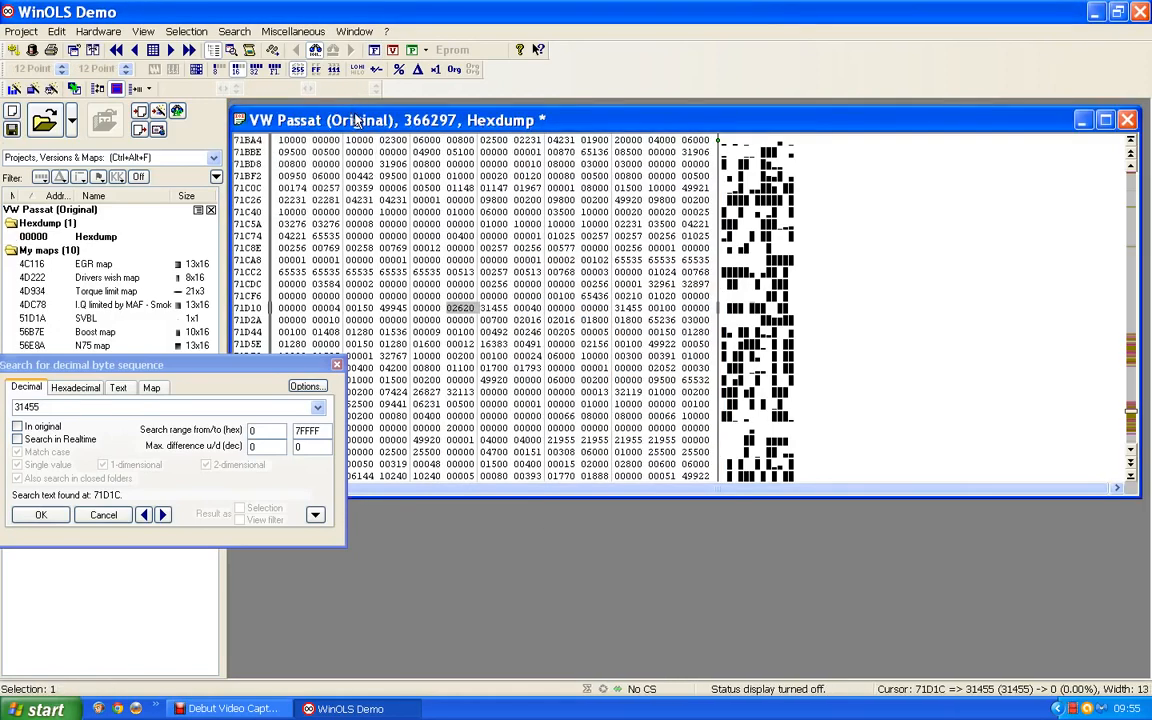
left_click(492, 338)
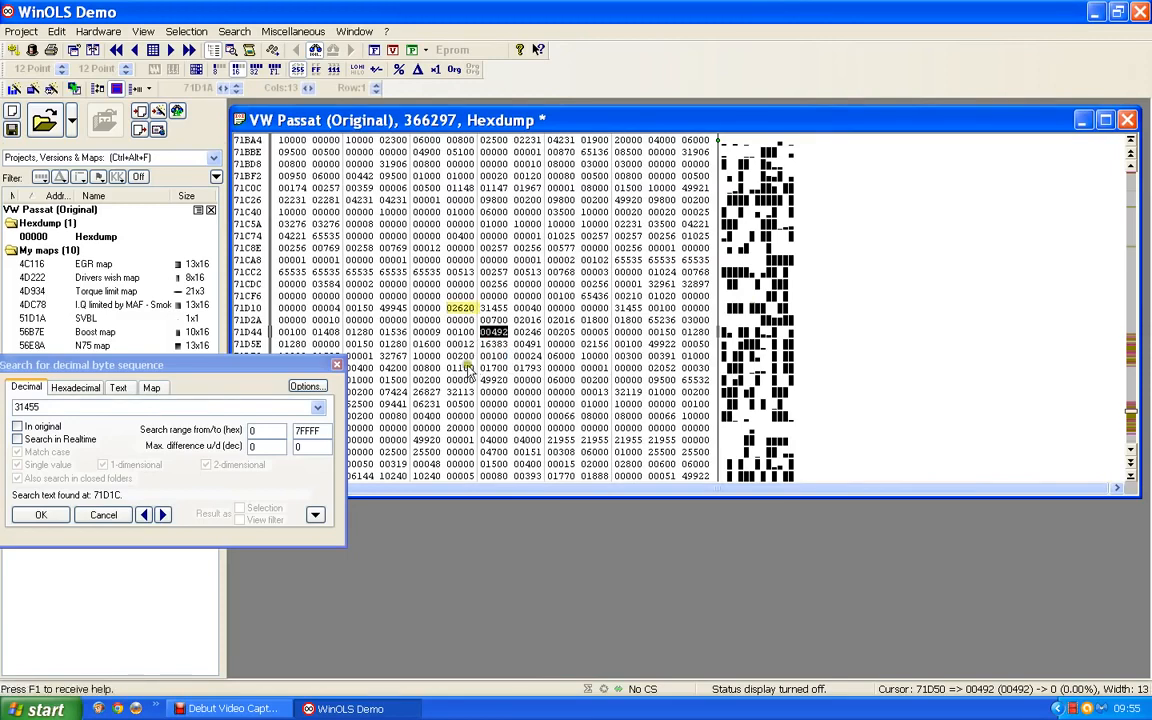
left_click(42, 406)
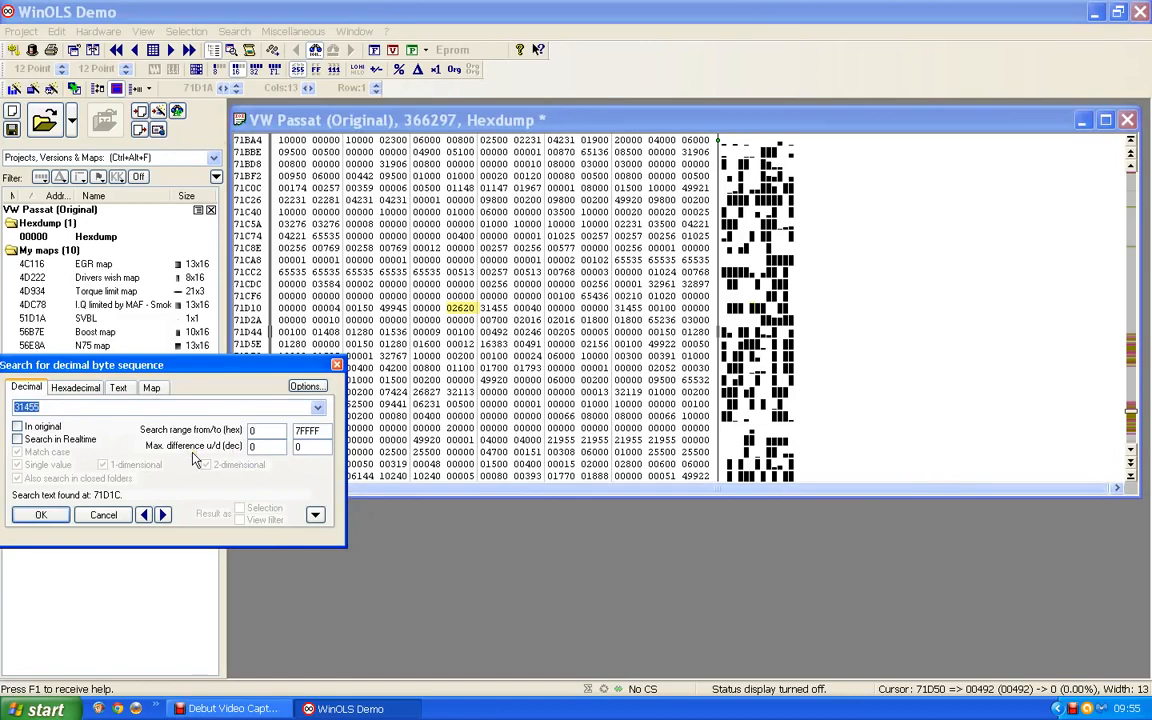
type("32043")
left_click(164, 514)
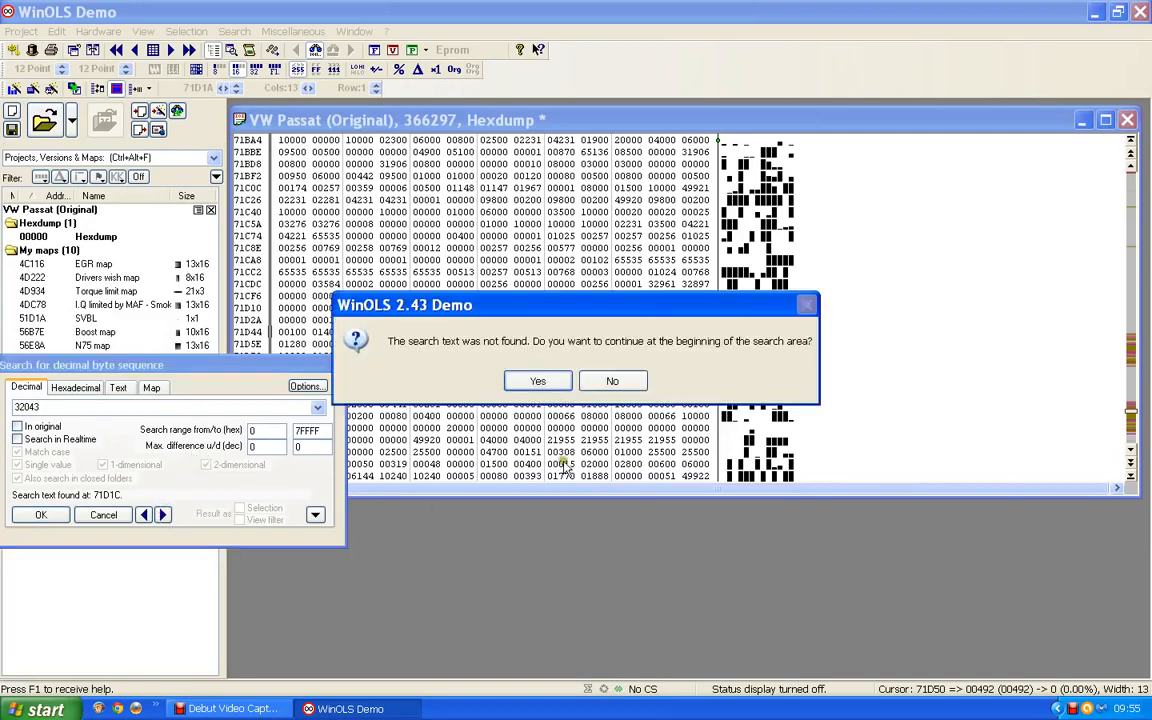
left_click(537, 380)
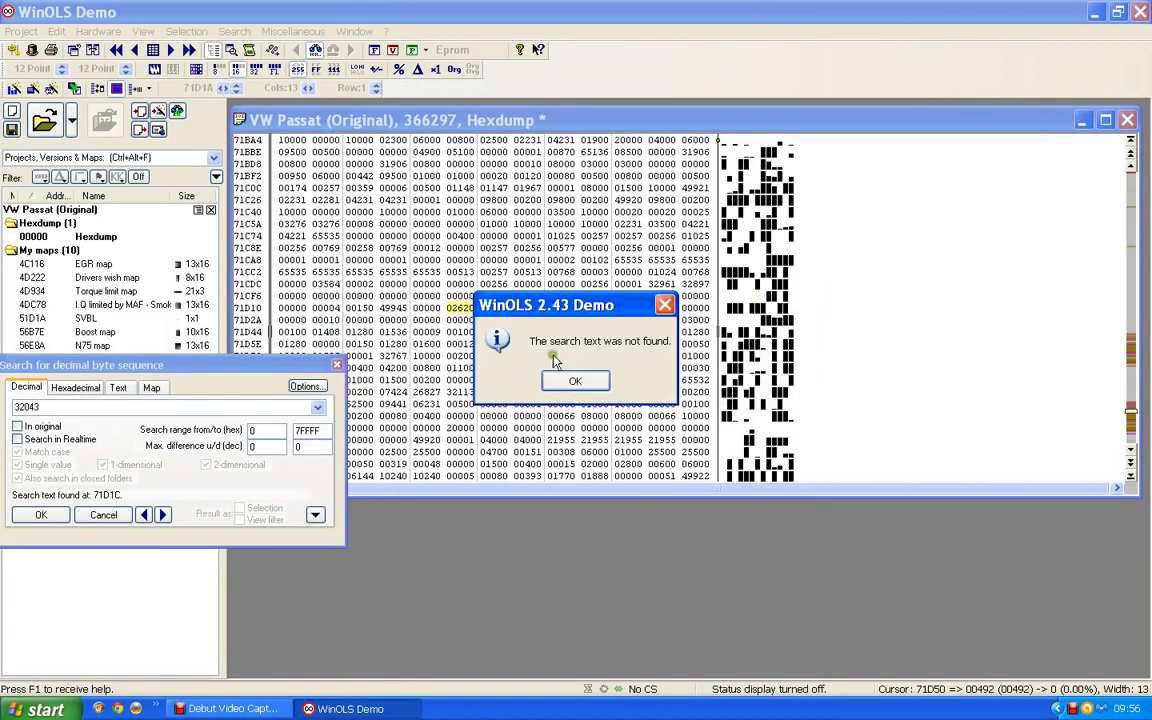
left_click(576, 382)
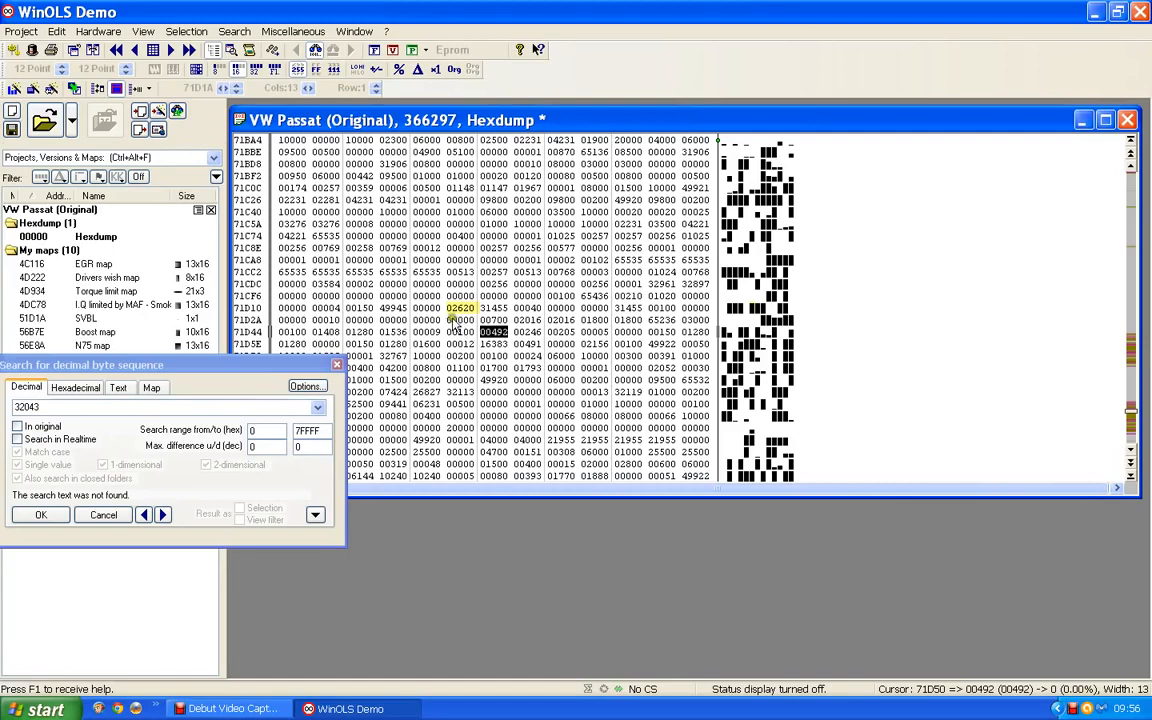
Reopen the SVBL map at 71D1A to review its value and properties, and close its window and the decimal search
left_click(462, 308)
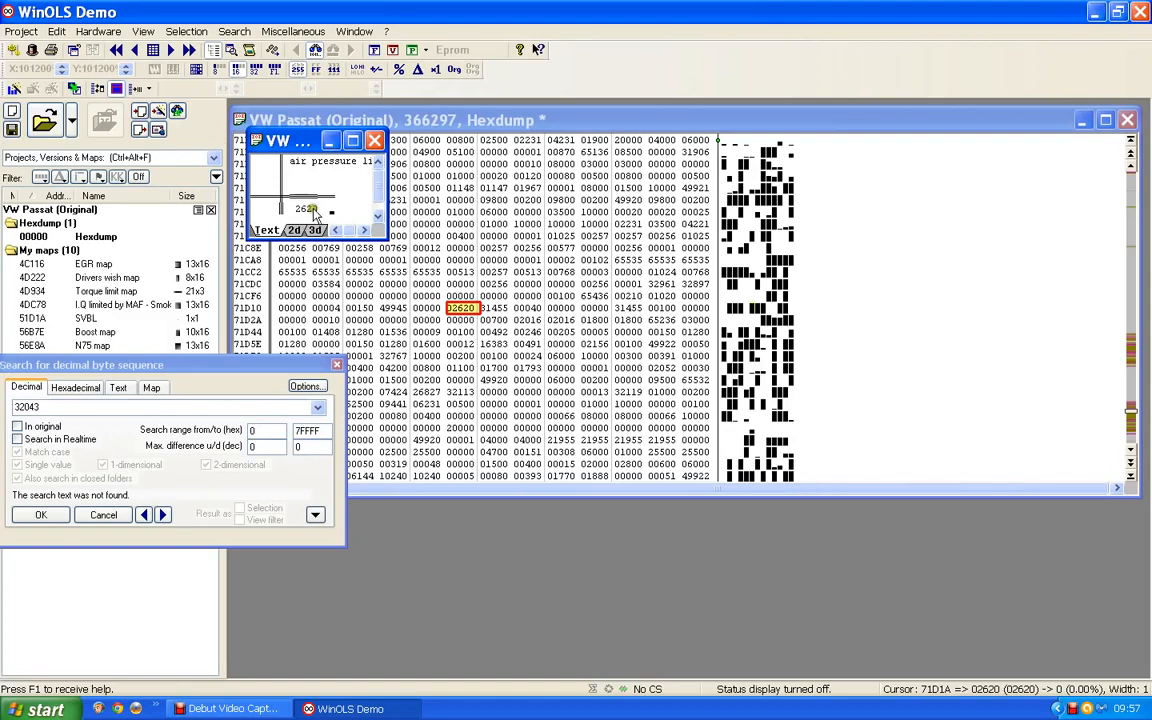
double_click(314, 211)
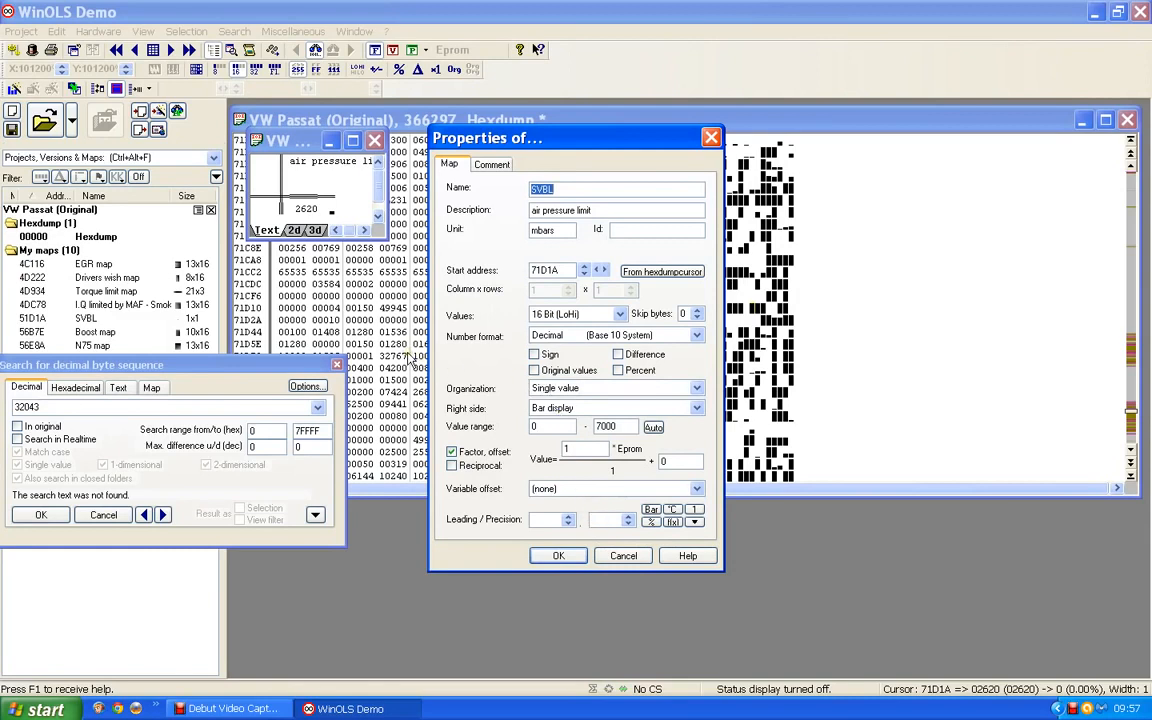
left_click(562, 556)
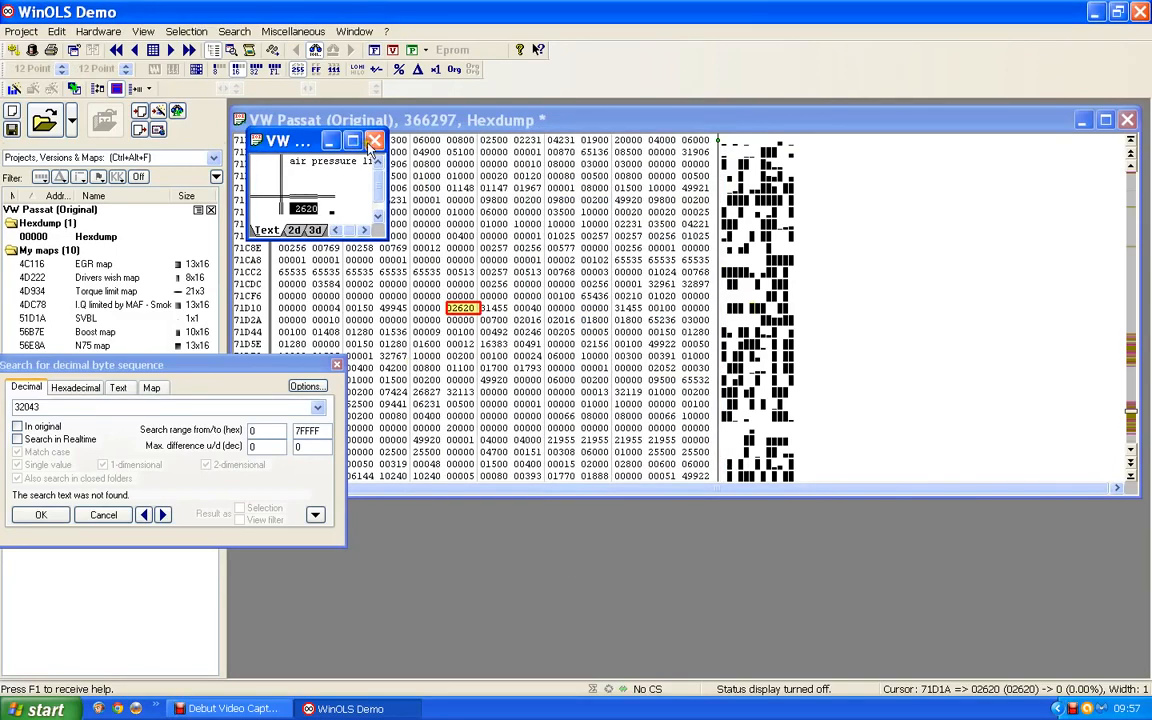
left_click(373, 141)
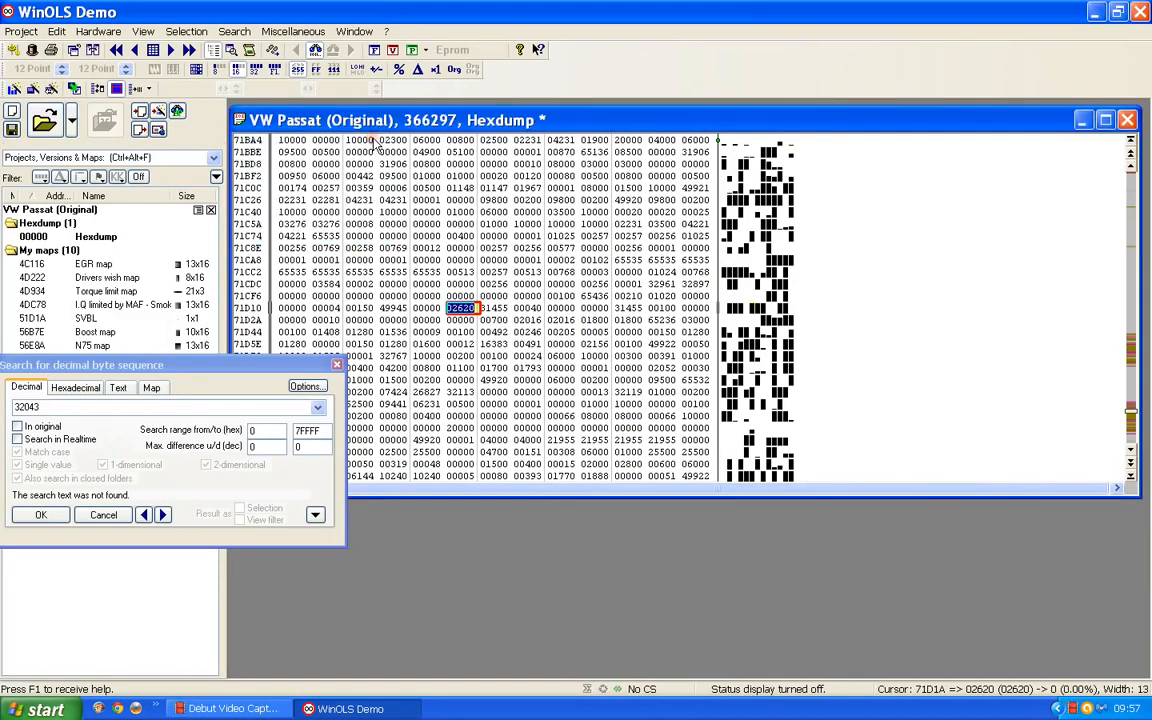
left_click(337, 364)
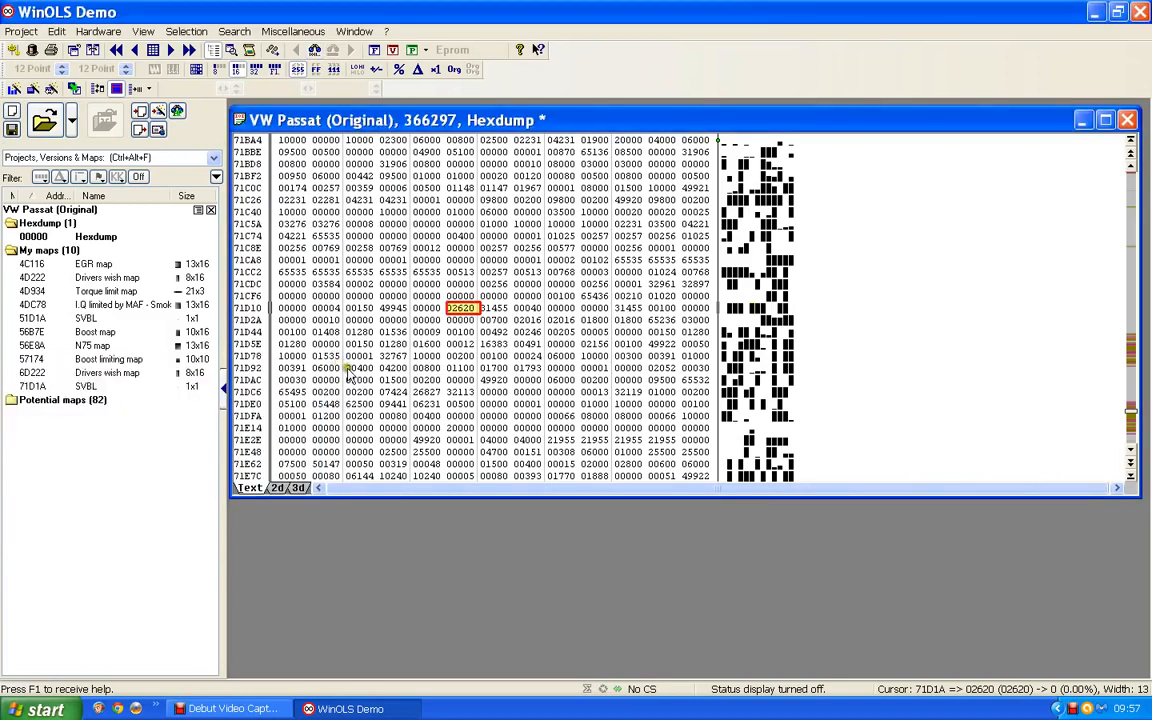